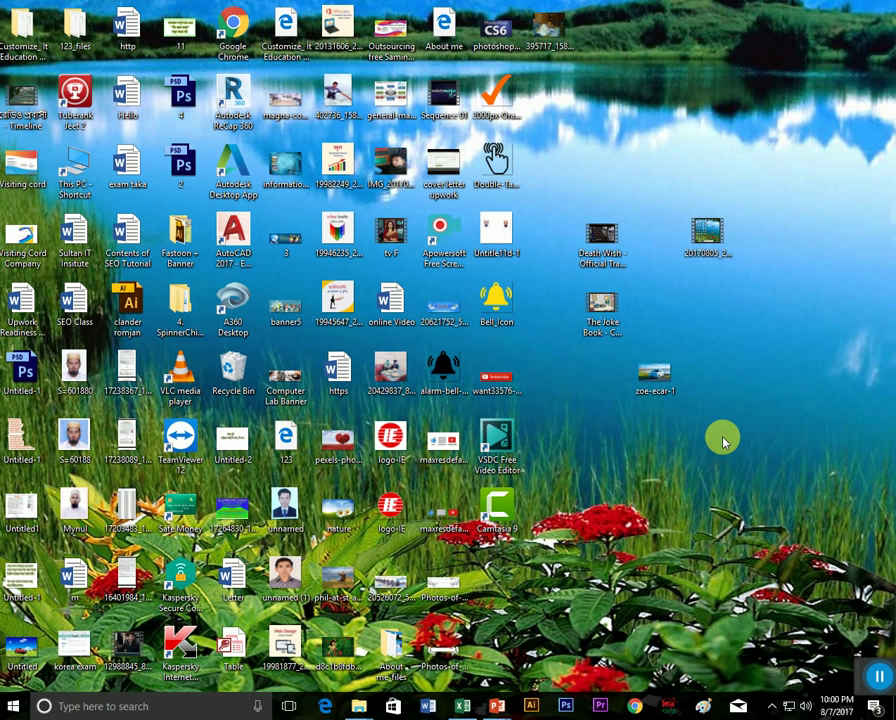
Step: Restore the Book1 Excel window with the Salary Sheet from the taskbar
{"action": "left_click", "coordinate": [461, 705]}
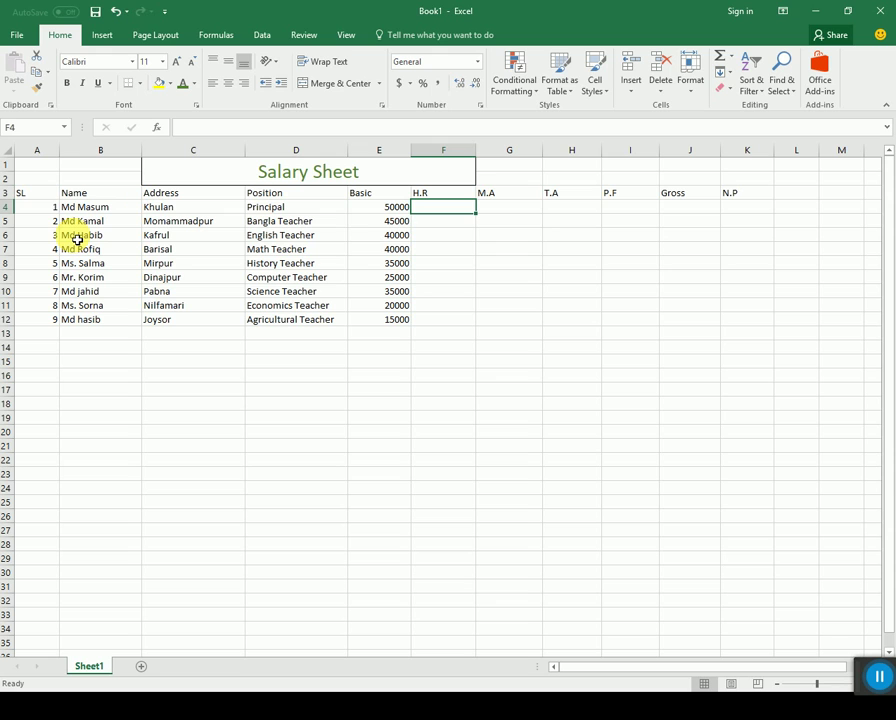
{"action": "left_click", "coordinate": [34, 194]}
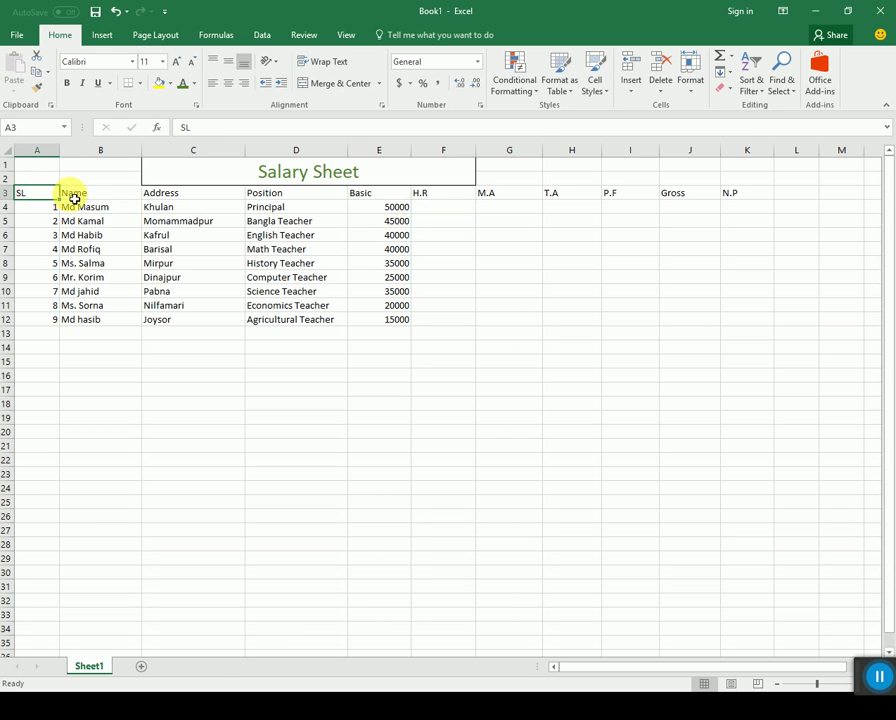
{"action": "left_click", "coordinate": [82, 197]}
{"action": "left_click", "coordinate": [160, 196]}
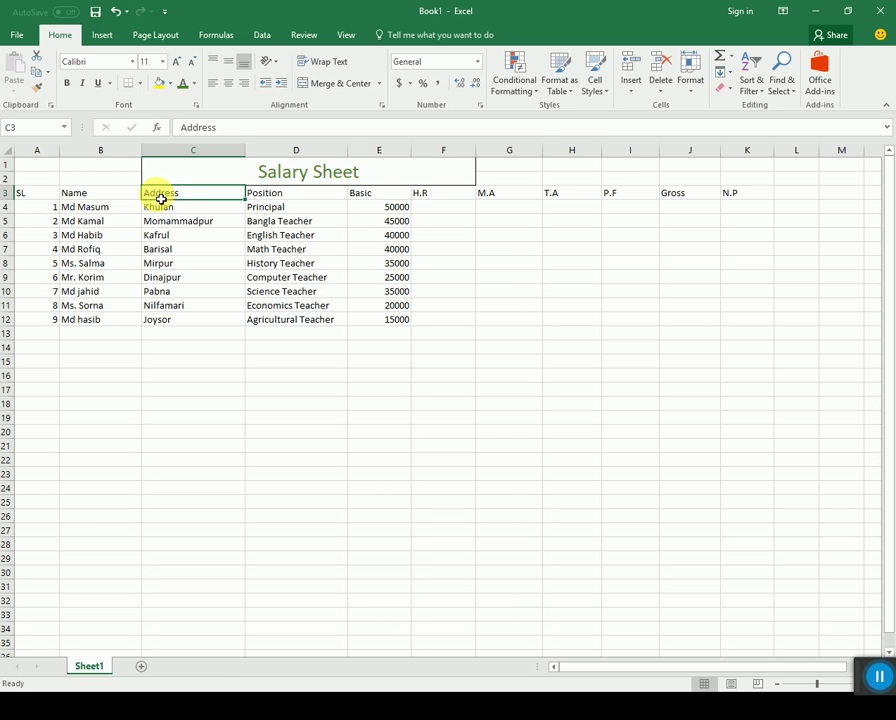
{"action": "left_click", "coordinate": [278, 197]}
{"action": "left_click", "coordinate": [392, 196]}
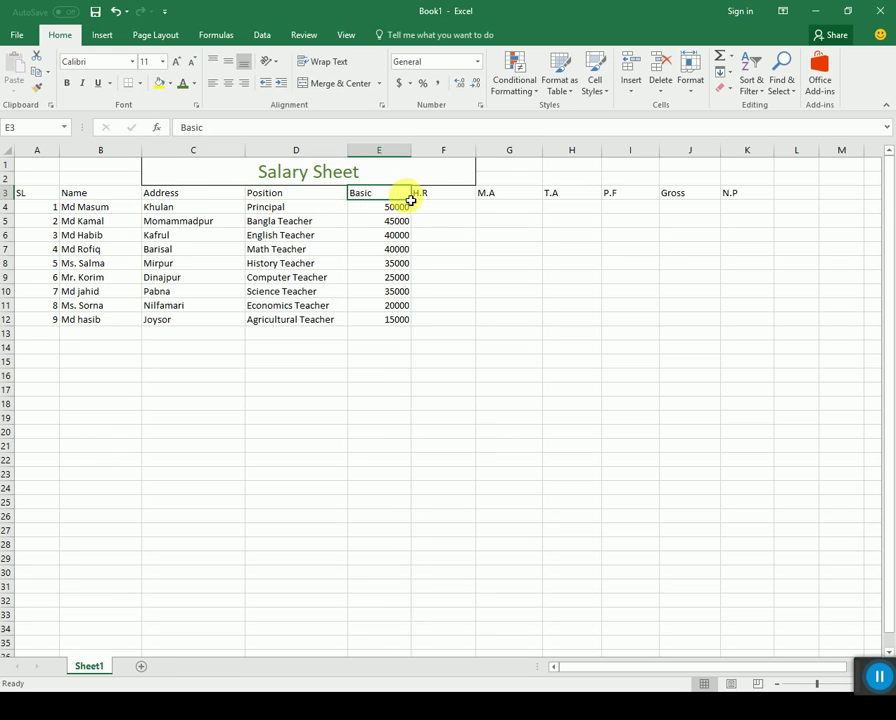
{"action": "left_click", "coordinate": [444, 197]}
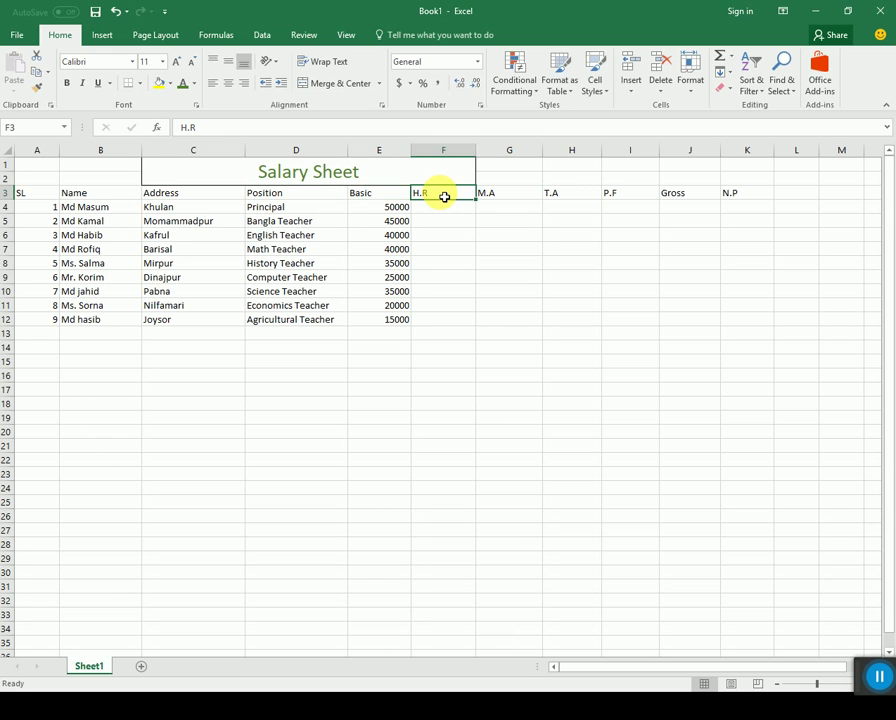
{"action": "left_click", "coordinate": [516, 196]}
{"action": "left_click", "coordinate": [558, 203]}
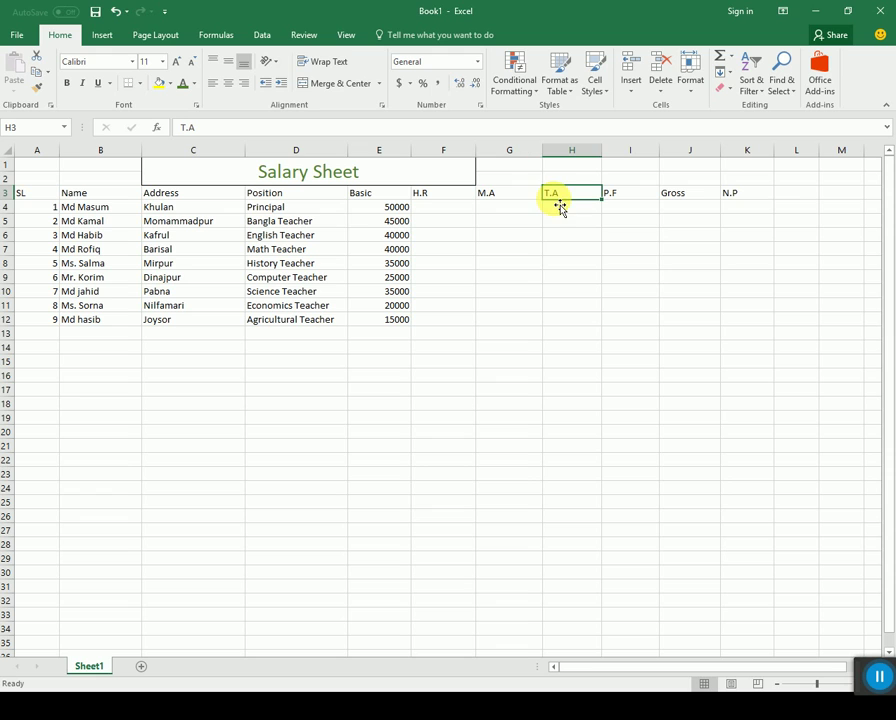
{"action": "left_click", "coordinate": [632, 198]}
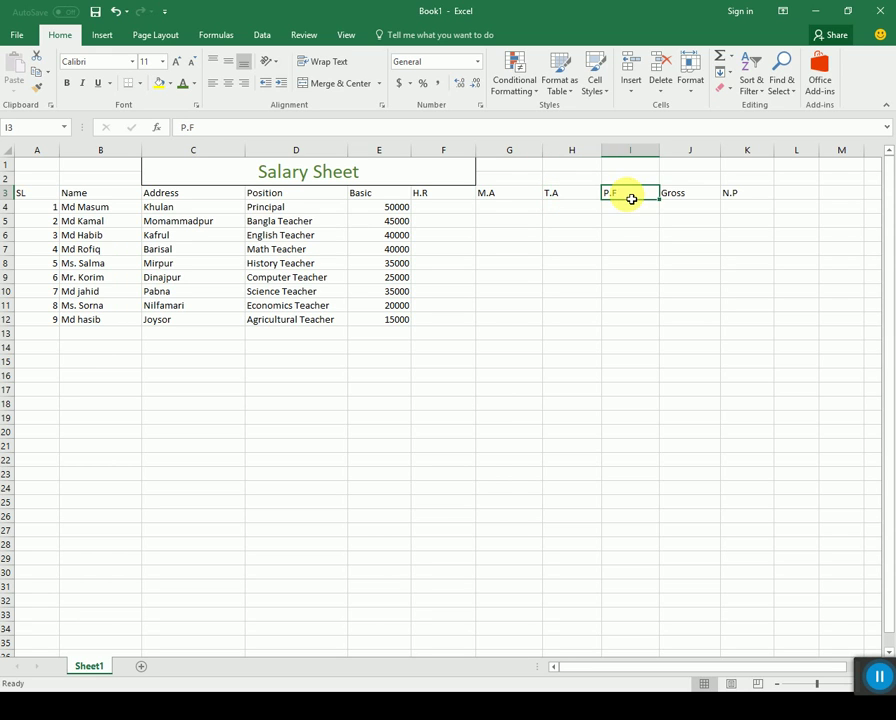
{"action": "left_click", "coordinate": [674, 195]}
{"action": "left_click", "coordinate": [739, 196]}
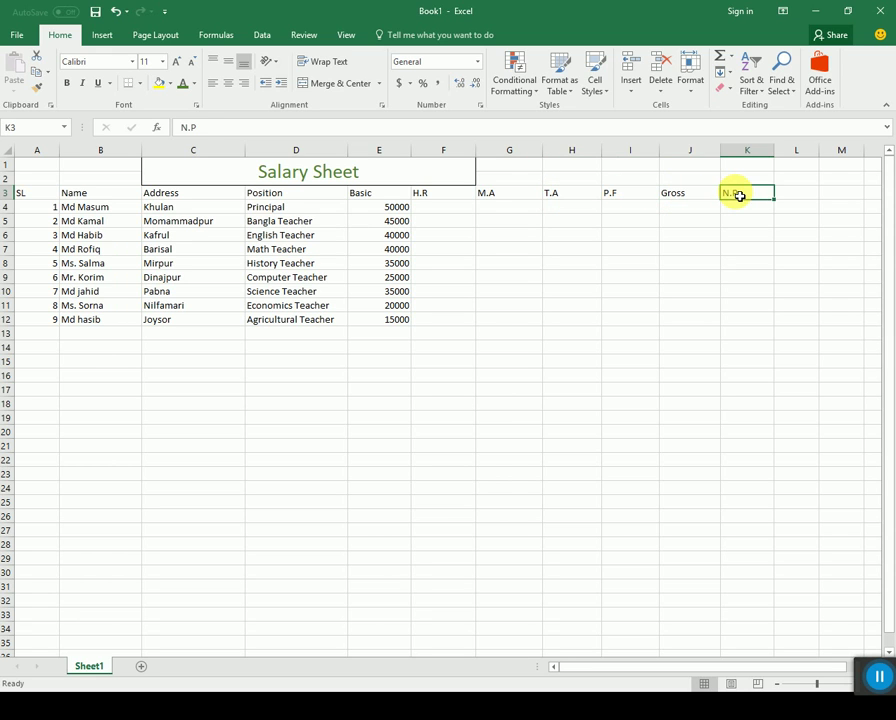
{"action": "left_click", "coordinate": [322, 178]}
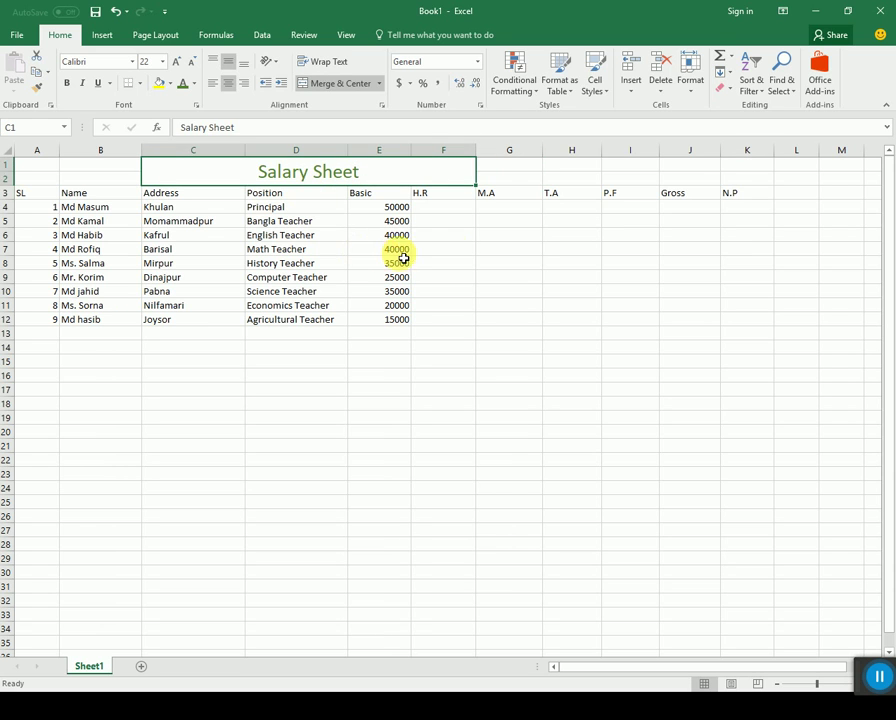
{"action": "left_click", "coordinate": [452, 237]}
{"action": "left_click", "coordinate": [444, 213]}
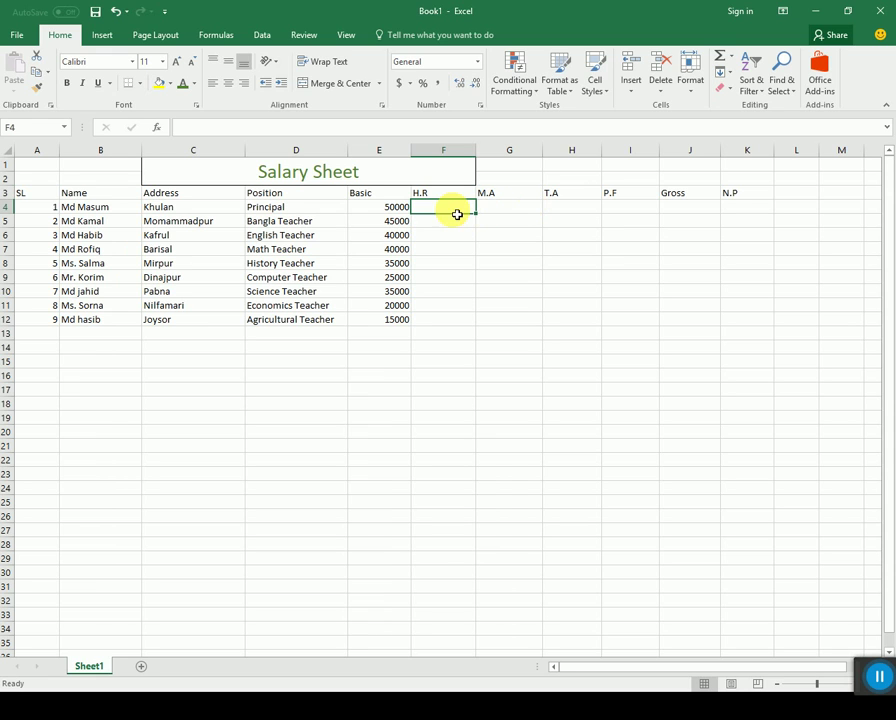
Step: Review row 4's basic pay of 50000 and allowance cells, then start an equals formula in F4
{"action": "left_click", "coordinate": [400, 208]}
{"action": "left_click", "coordinate": [441, 209]}
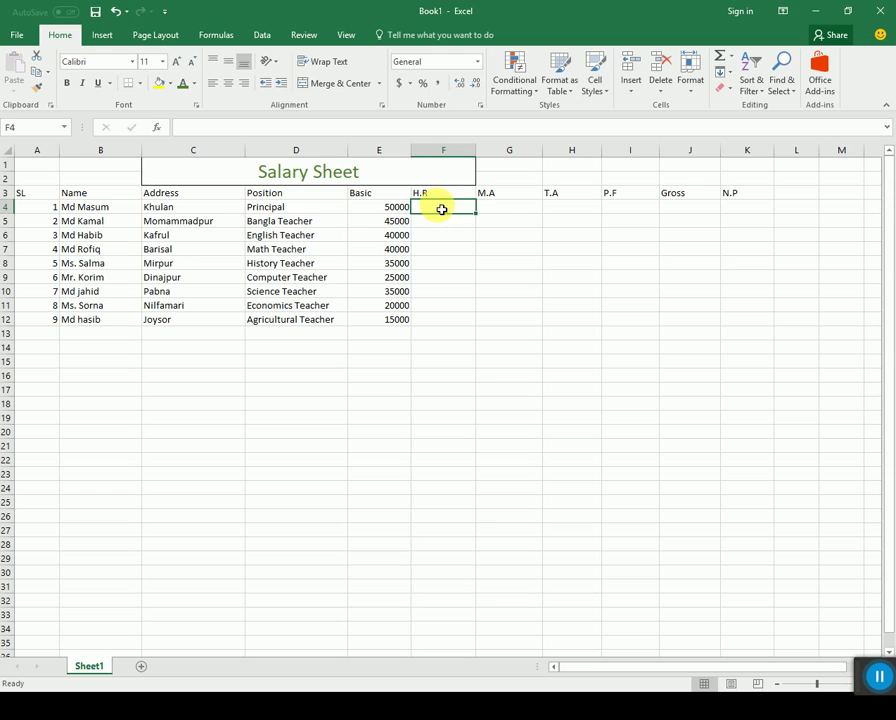
{"action": "left_click", "coordinate": [510, 207]}
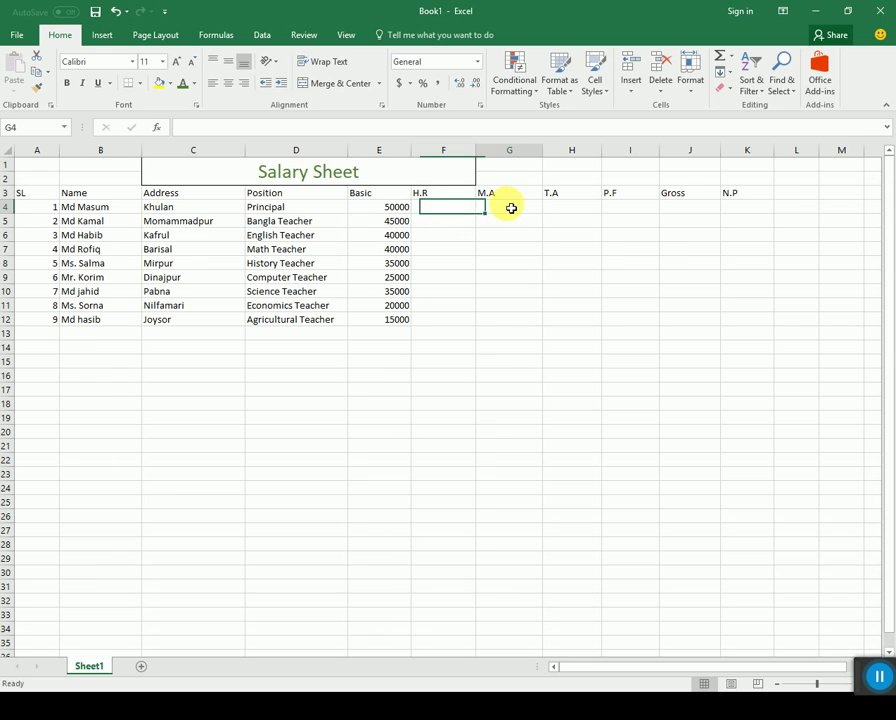
{"action": "left_click", "coordinate": [568, 208]}
{"action": "left_click", "coordinate": [628, 208]}
{"action": "left_click", "coordinate": [672, 208]}
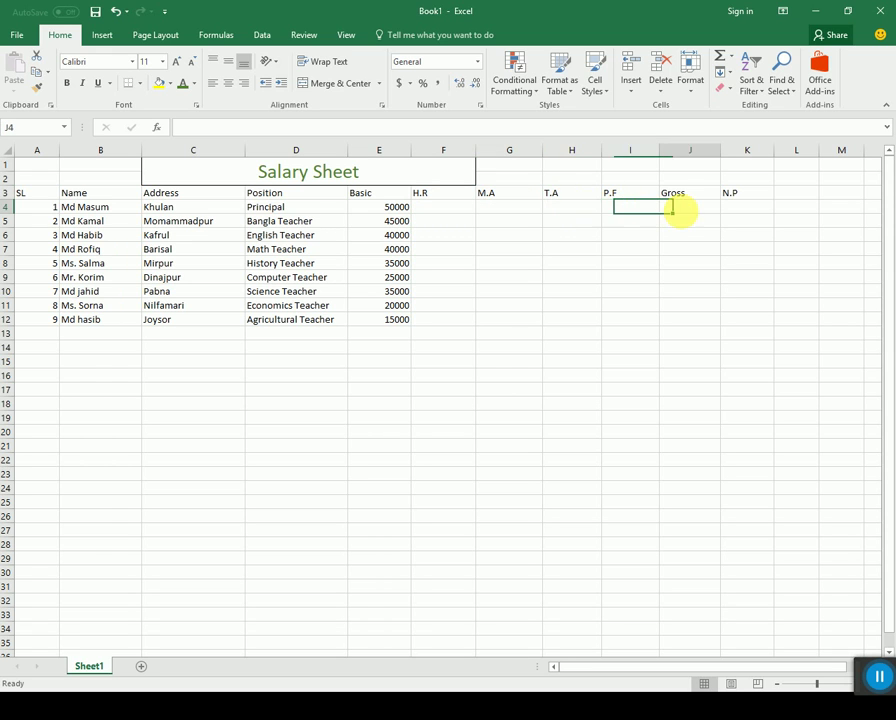
{"action": "left_click", "coordinate": [441, 211]}
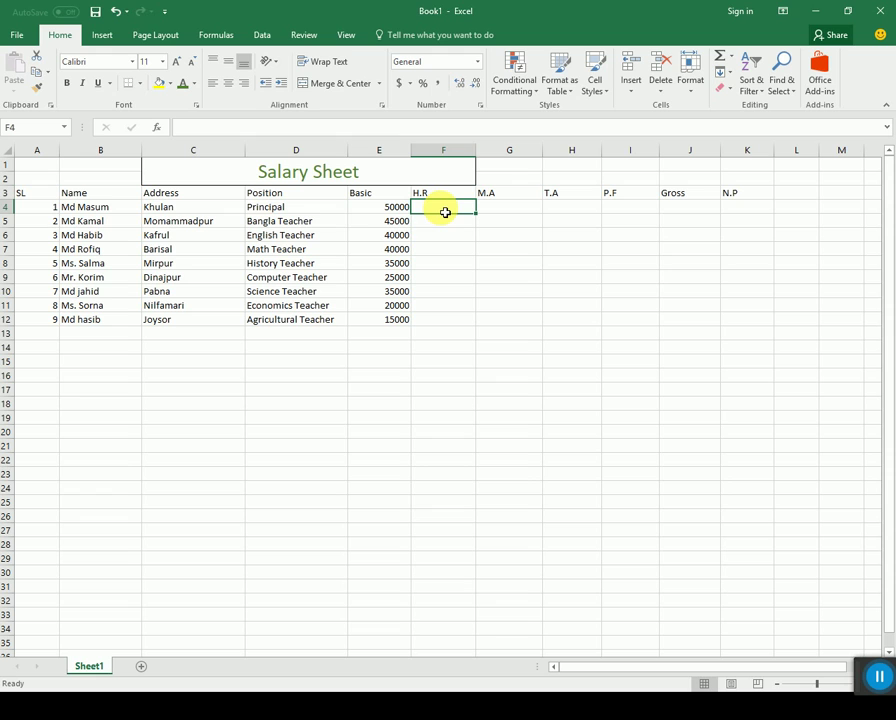
{"action": "type", "text": "="}
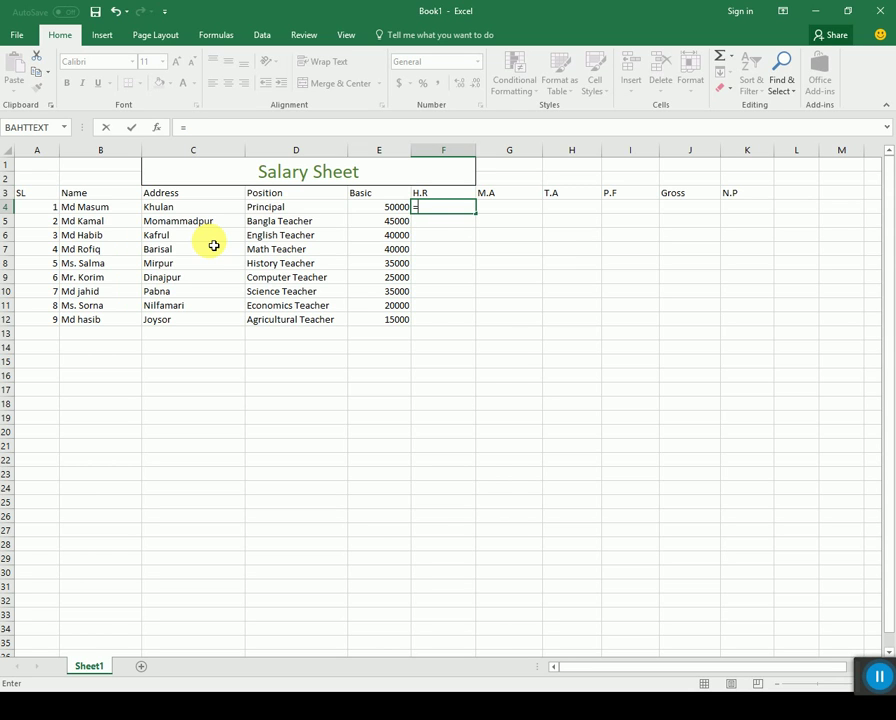
Step: Enter =E4*20% in F4 for an H.R of 10000, then begin =E4*15% in G4
{"action": "type", "text": "e"}
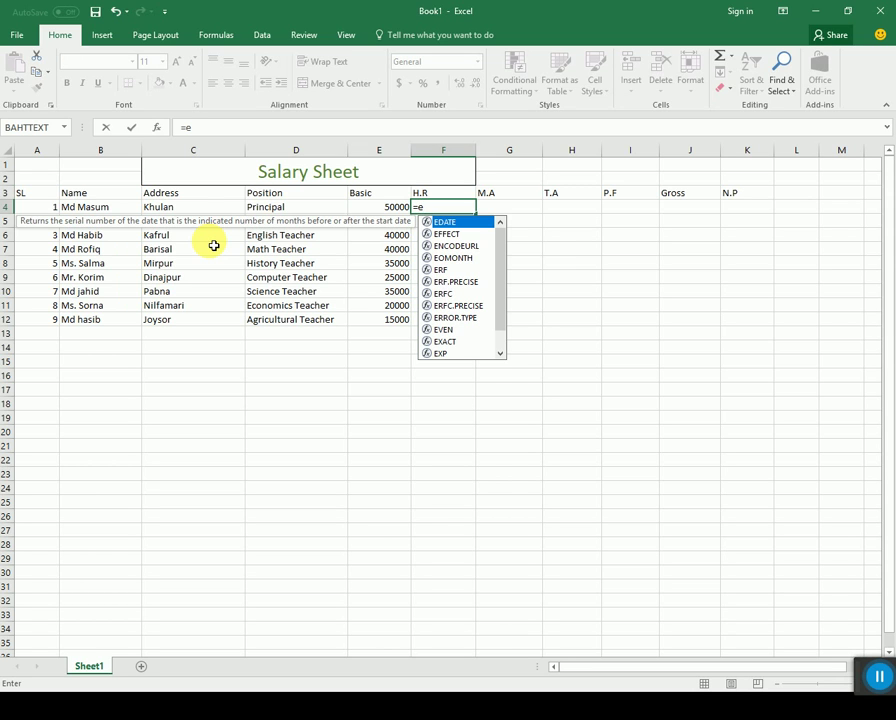
{"action": "type", "text": "4"}
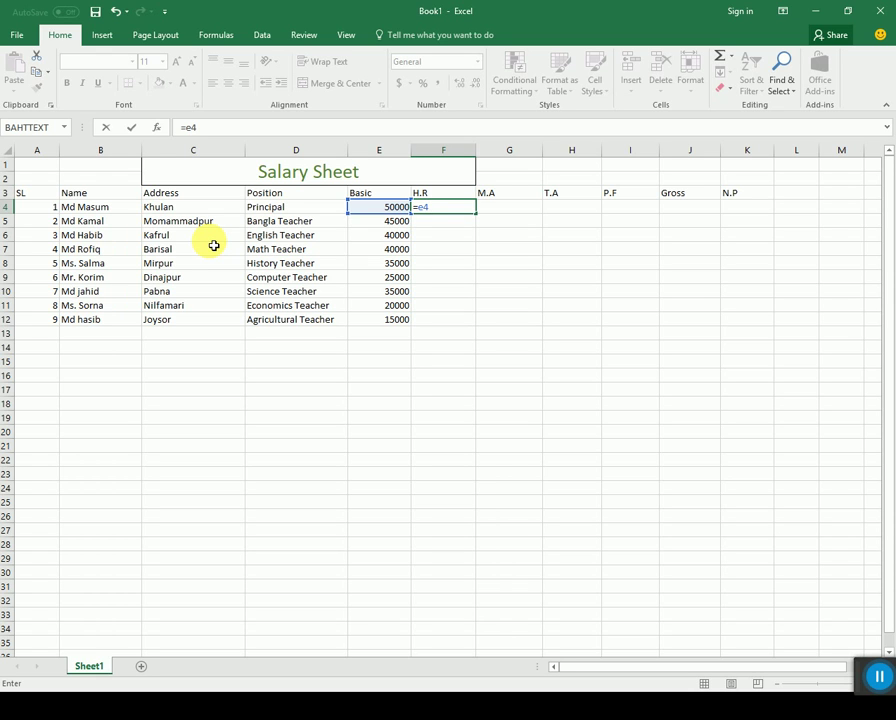
{"action": "type", "text": "*20%"}
{"action": "key", "text": "Return"}
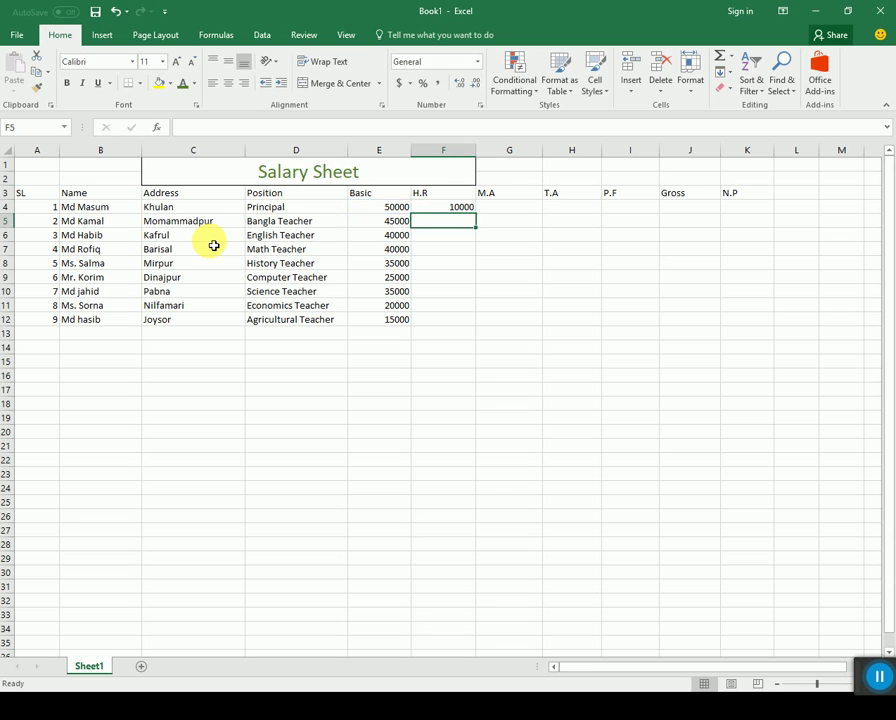
{"action": "left_click", "coordinate": [461, 209]}
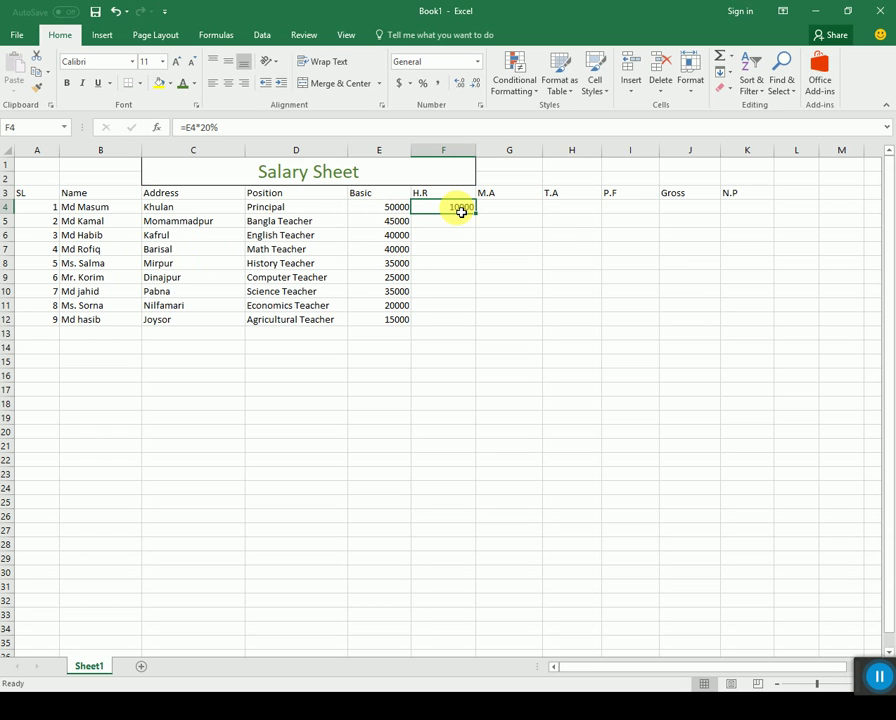
{"action": "left_click", "coordinate": [403, 212]}
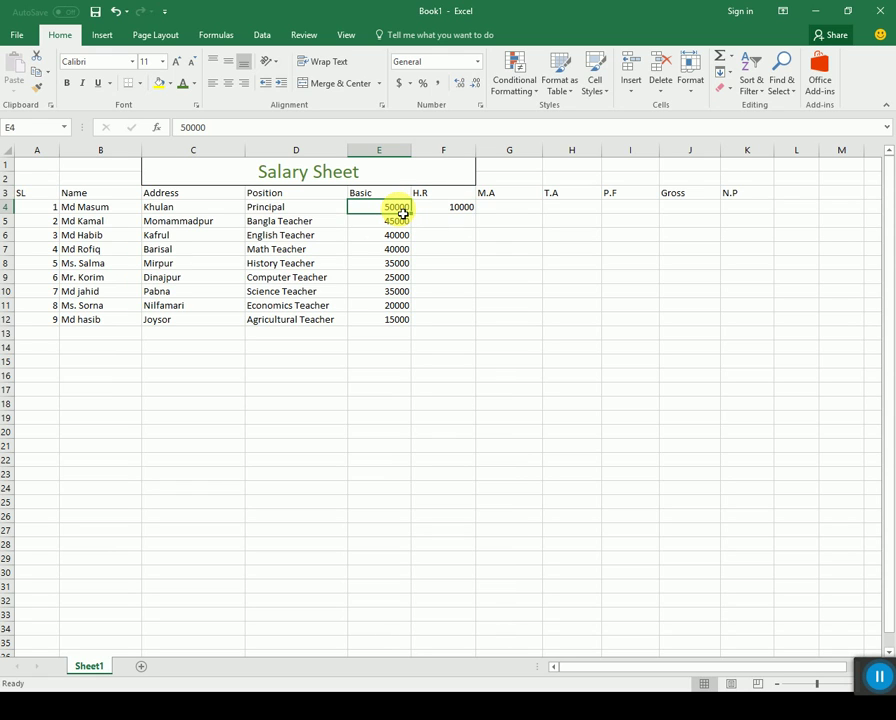
{"action": "left_click", "coordinate": [471, 213]}
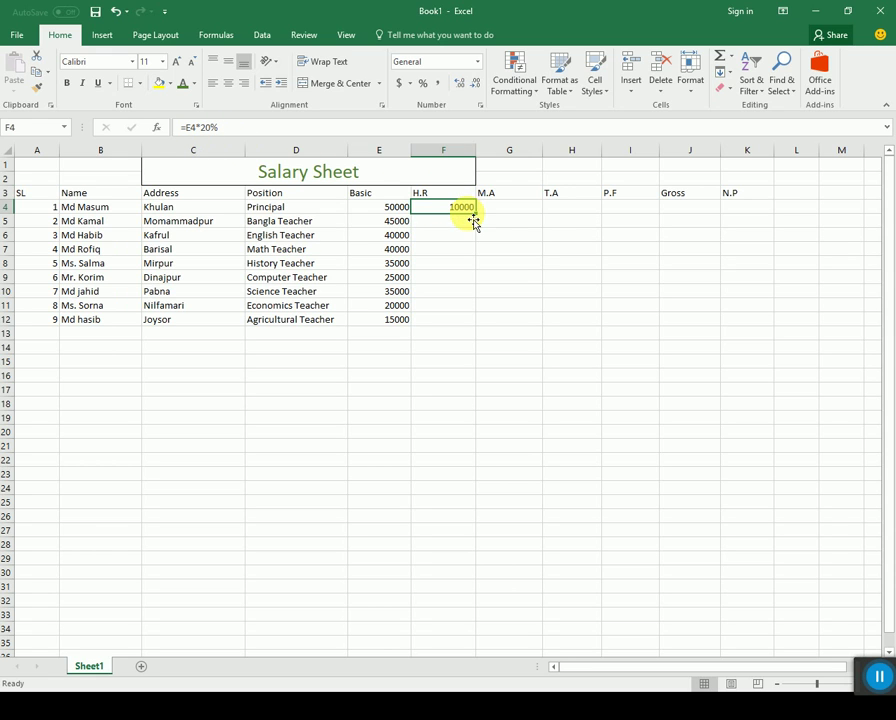
{"action": "left_click", "coordinate": [523, 212]}
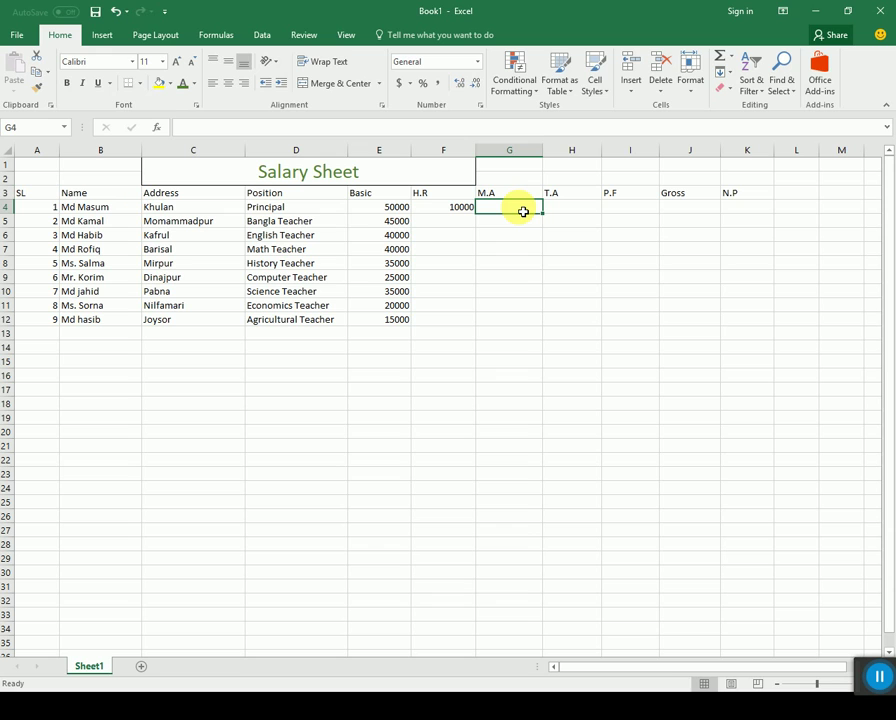
{"action": "type", "text": "="}
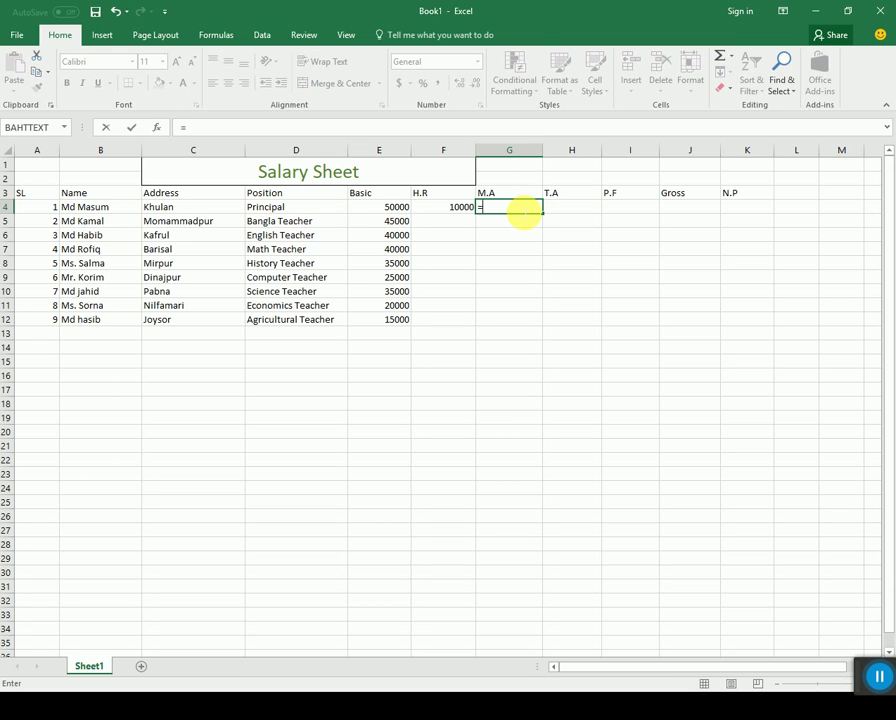
{"action": "type", "text": "e4*"}
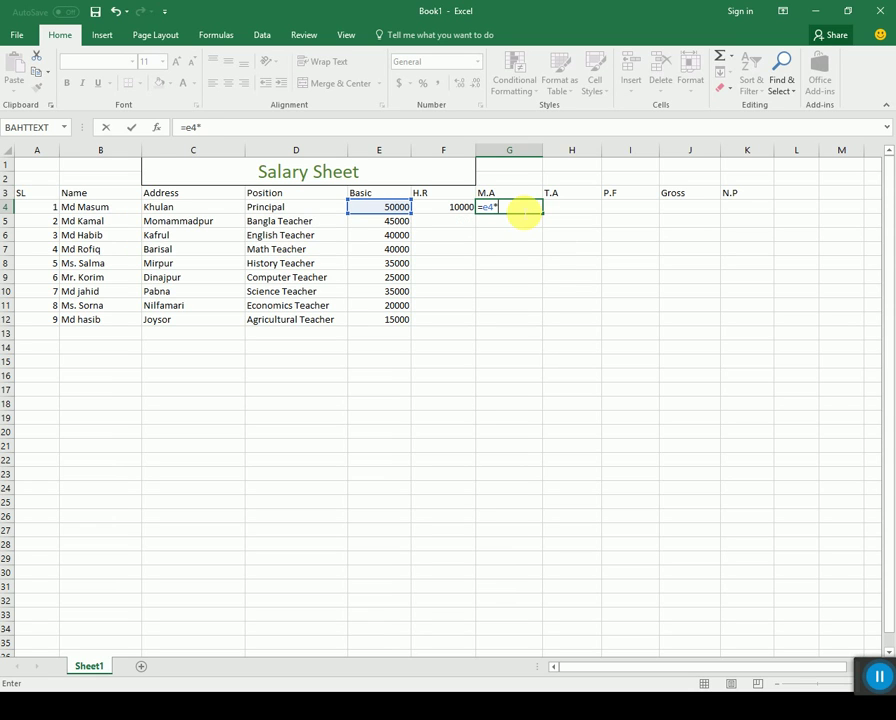
{"action": "type", "text": "15%"}
Step: Confirm =E4*15% in G4, giving an M.A of 7500, and check it against basic pay
{"action": "key", "text": "Return"}
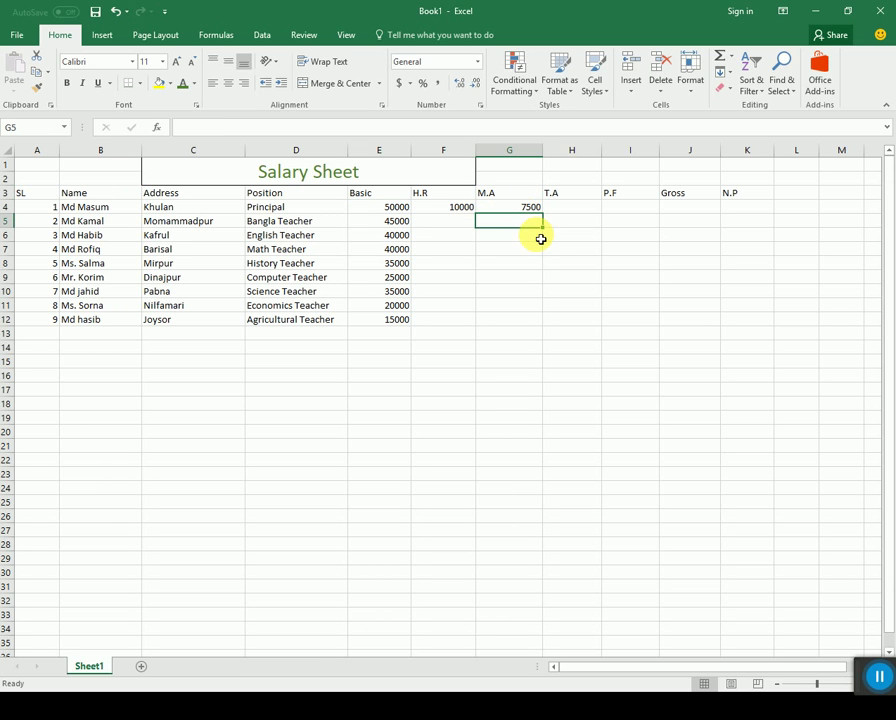
{"action": "left_click", "coordinate": [527, 211]}
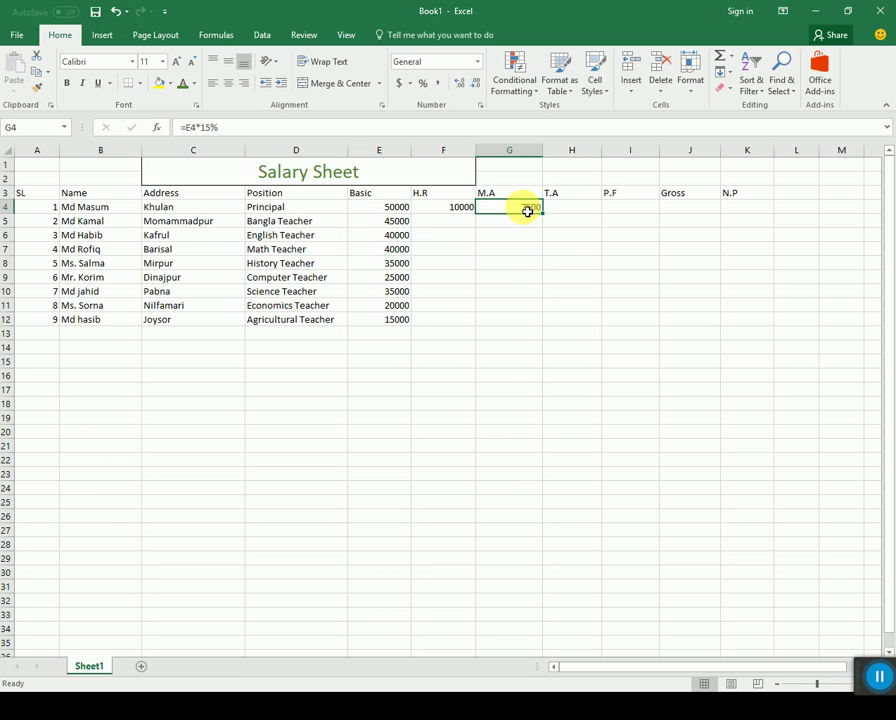
{"action": "left_click", "coordinate": [398, 207]}
{"action": "left_click", "coordinate": [530, 212]}
{"action": "left_click", "coordinate": [595, 218]}
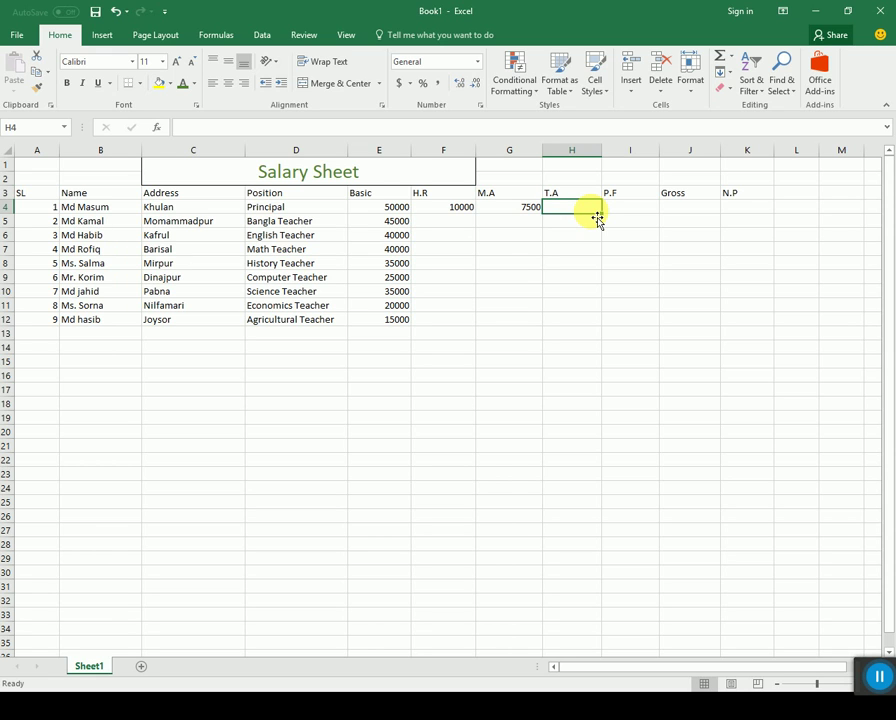
Step: Enter =E4*10% in H4 so the first employee's T.A shows 5000
{"action": "type", "text": "="}
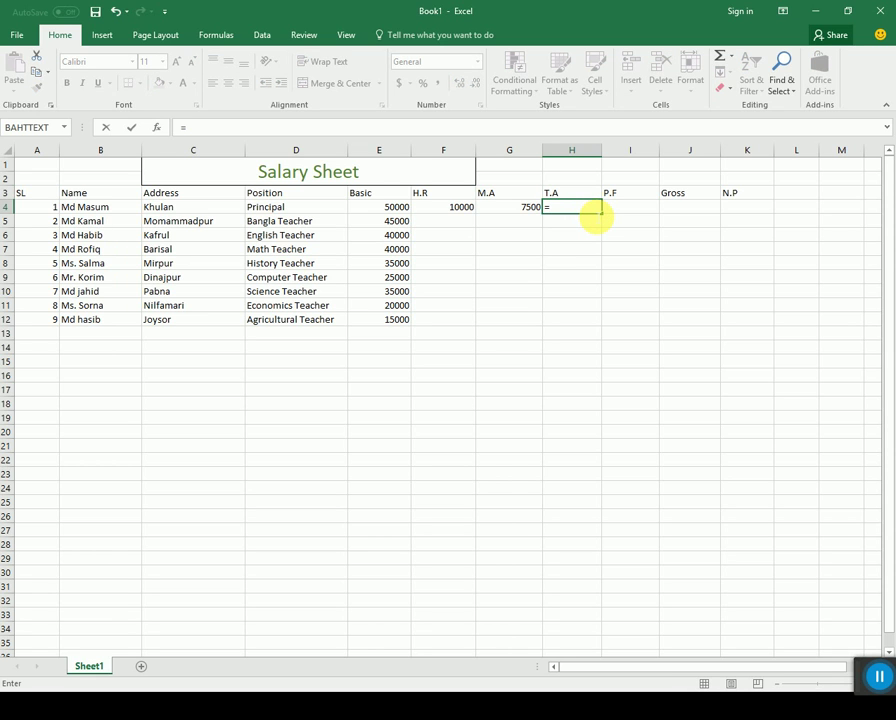
{"action": "type", "text": "e"}
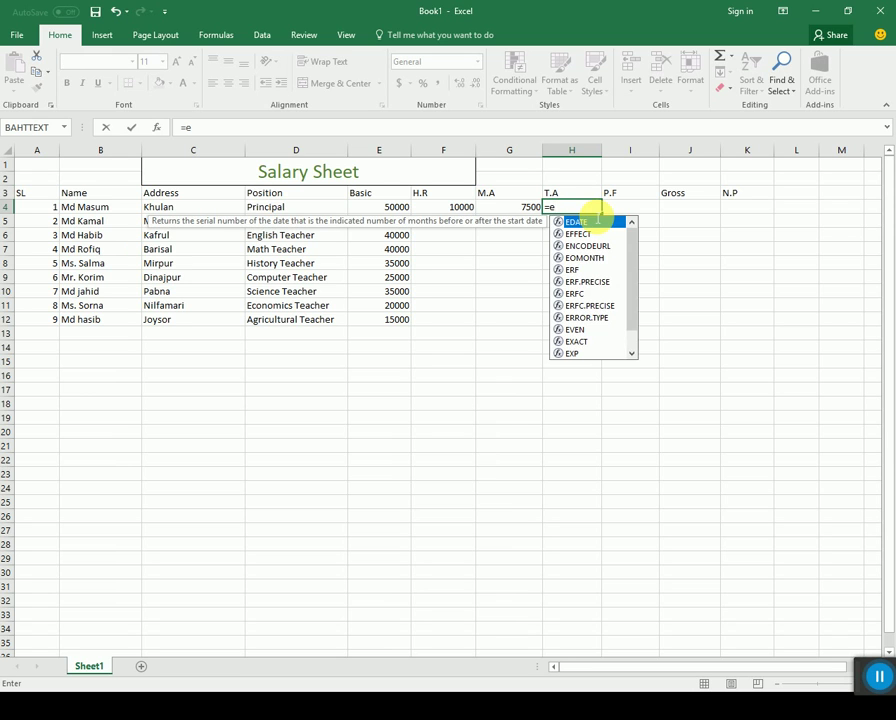
{"action": "type", "text": "4"}
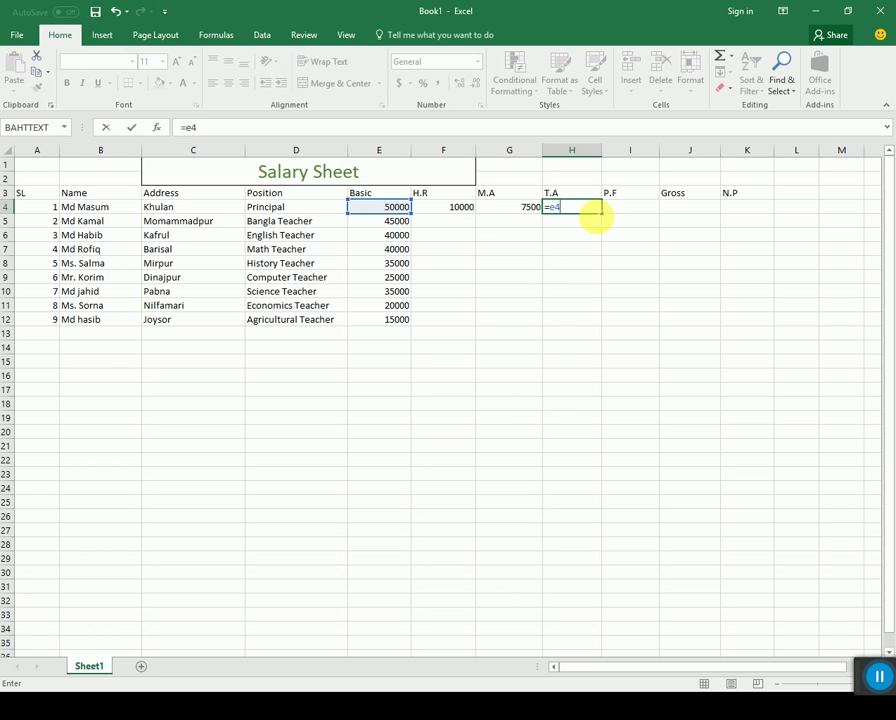
{"action": "type", "text": "*10%"}
{"action": "key", "text": "Return"}
{"action": "left_click", "coordinate": [596, 210]}
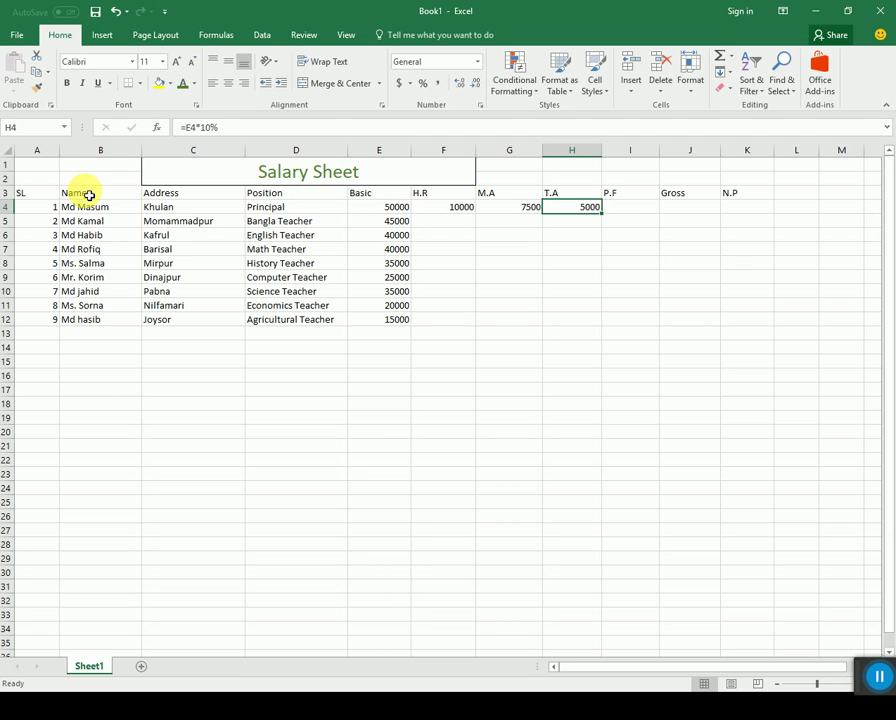
{"action": "left_click", "coordinate": [637, 213]}
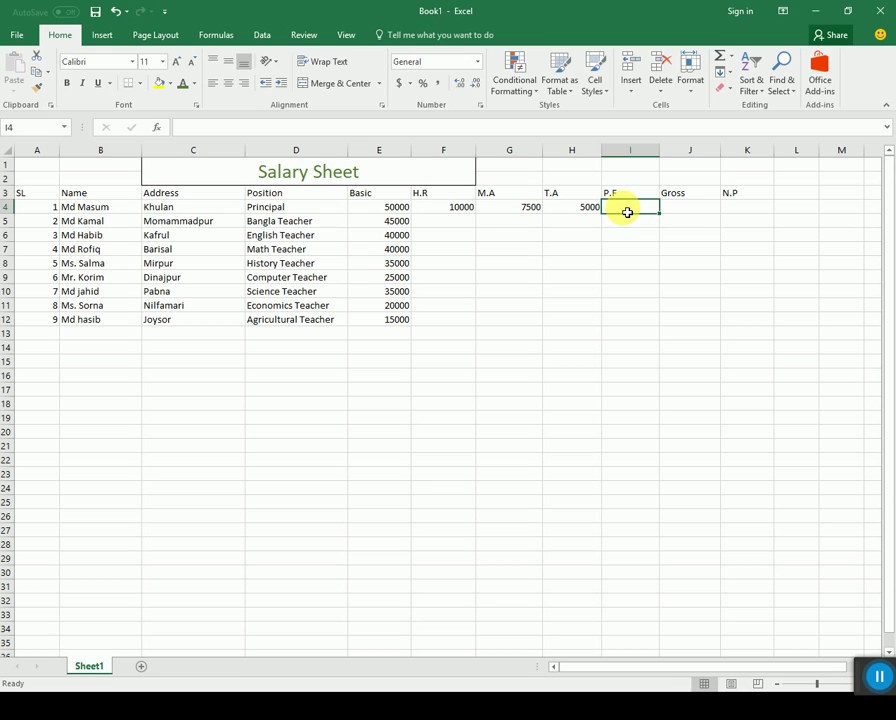
Step: Enter =E4*10% in I4 so the first employee's P.F shows 5000
{"action": "type", "text": "="}
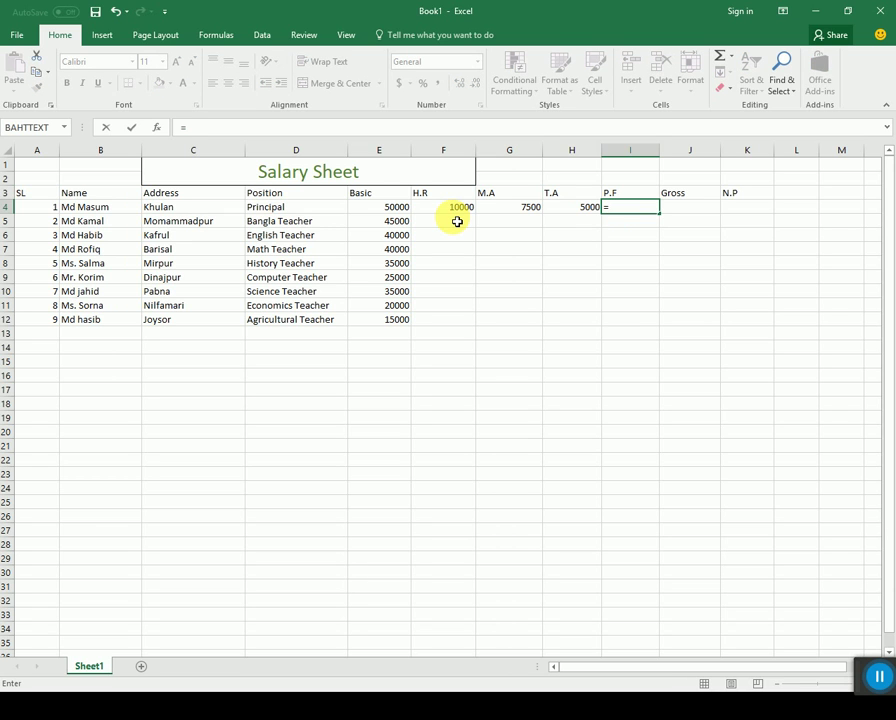
{"action": "type", "text": "e"}
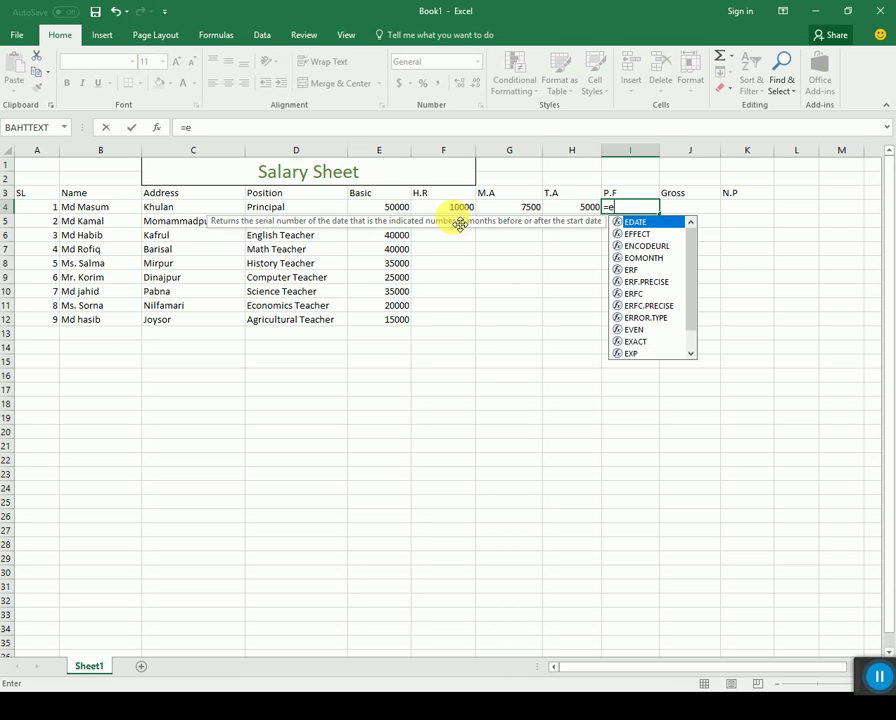
{"action": "type", "text": "4*10%"}
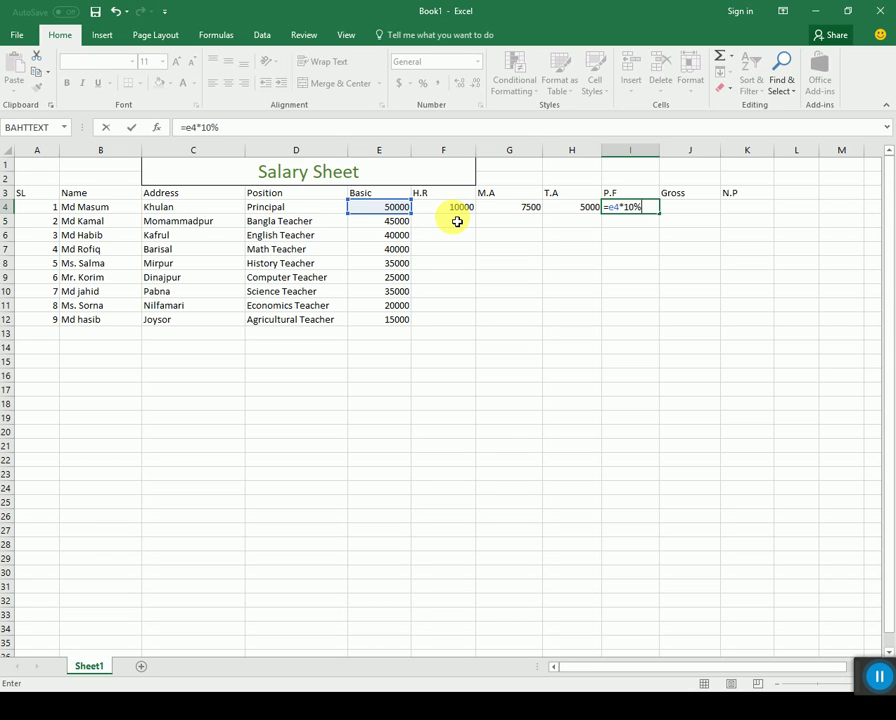
{"action": "key", "text": "Return"}
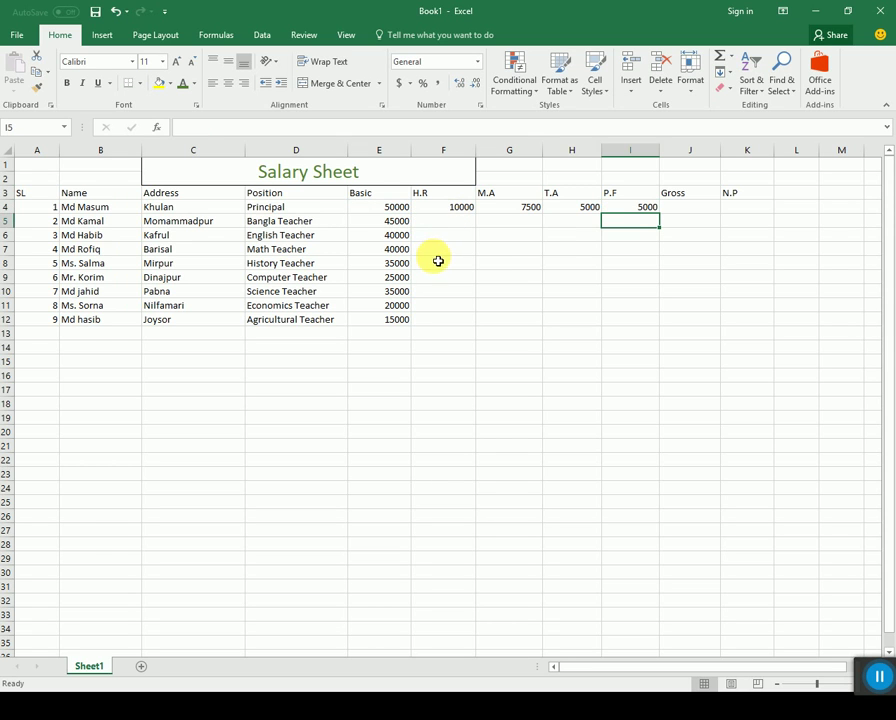
{"action": "left_click", "coordinate": [638, 211]}
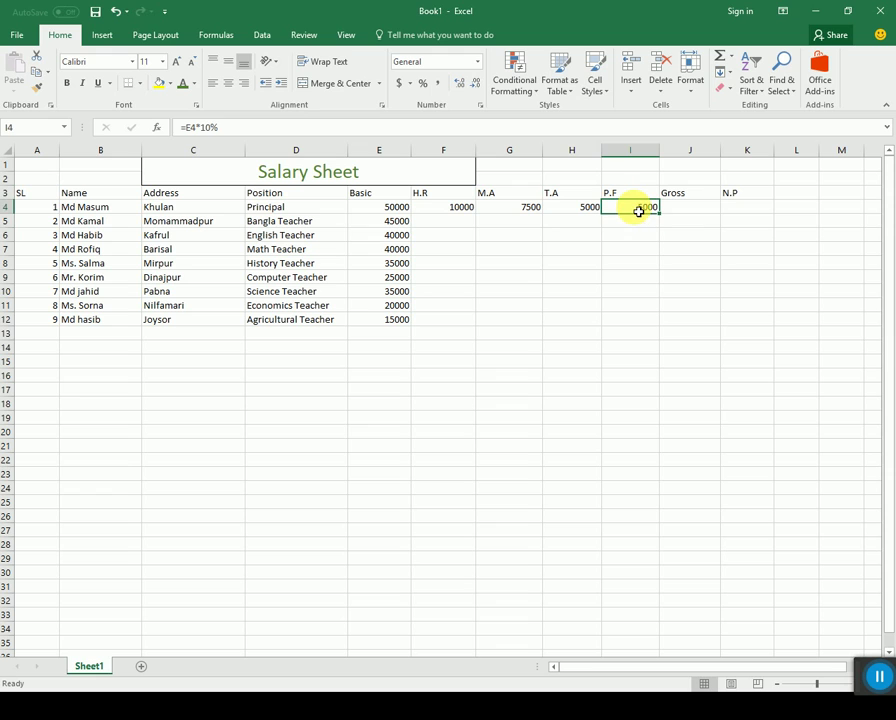
{"action": "left_click", "coordinate": [694, 212]}
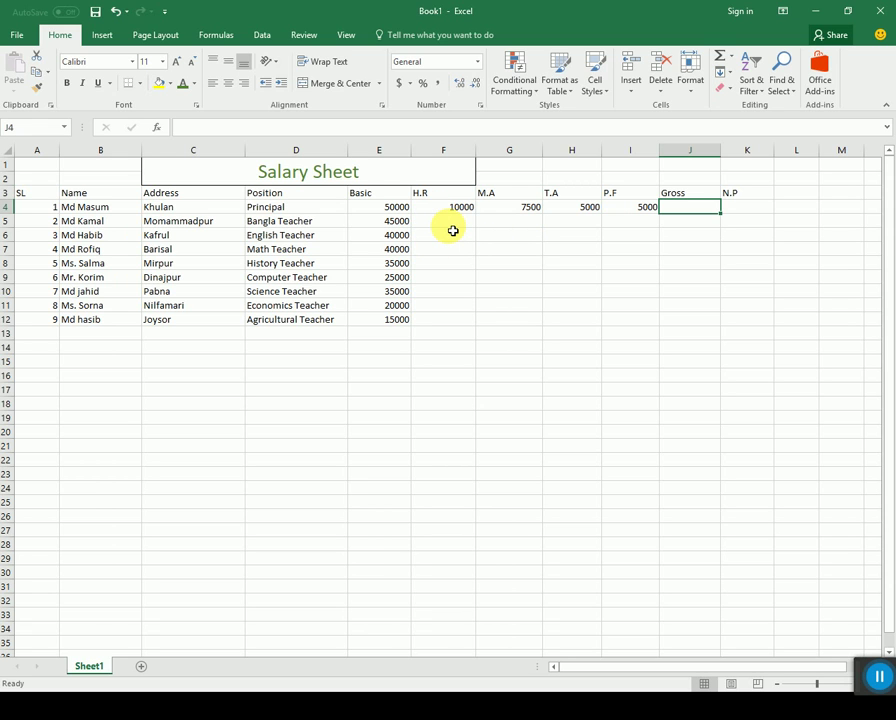
{"action": "left_click", "coordinate": [384, 209]}
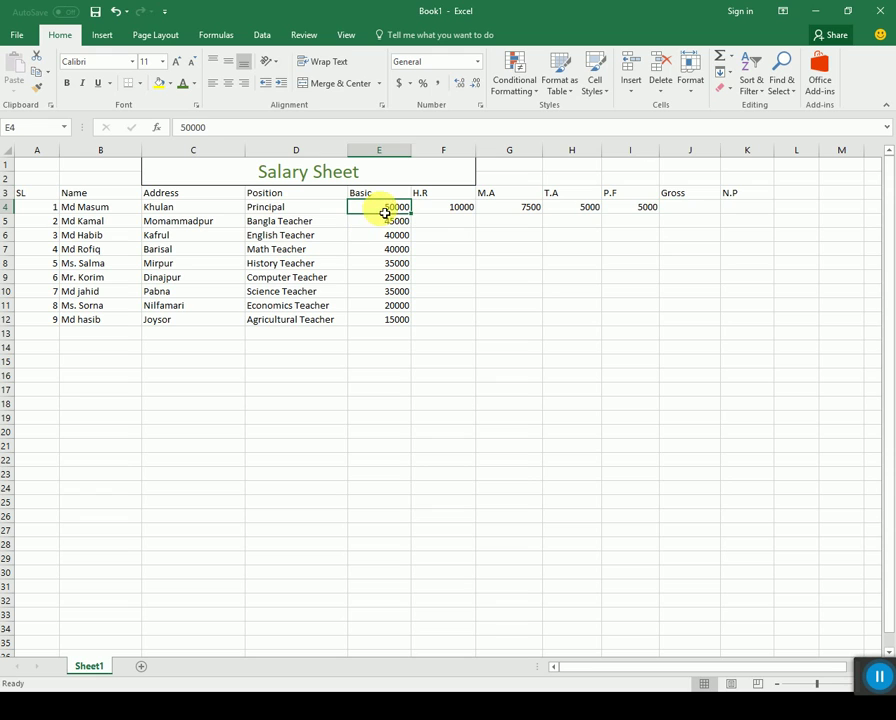
Step: Review the H.R, M.A and T.A formulas in F4 to H4 before choosing J4
{"action": "left_click", "coordinate": [450, 212]}
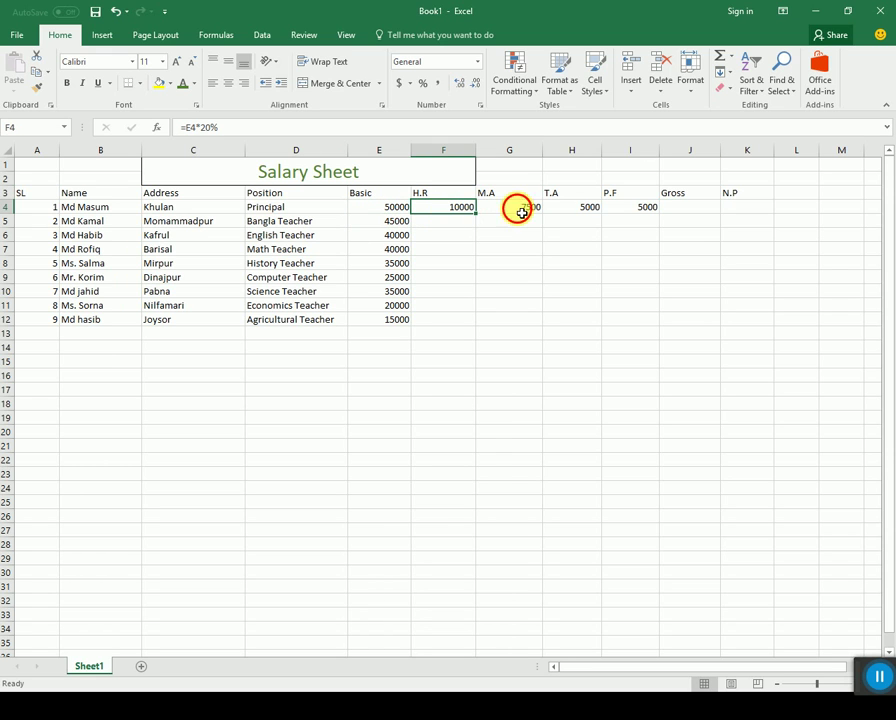
{"action": "left_click", "coordinate": [525, 210]}
{"action": "left_click", "coordinate": [569, 213]}
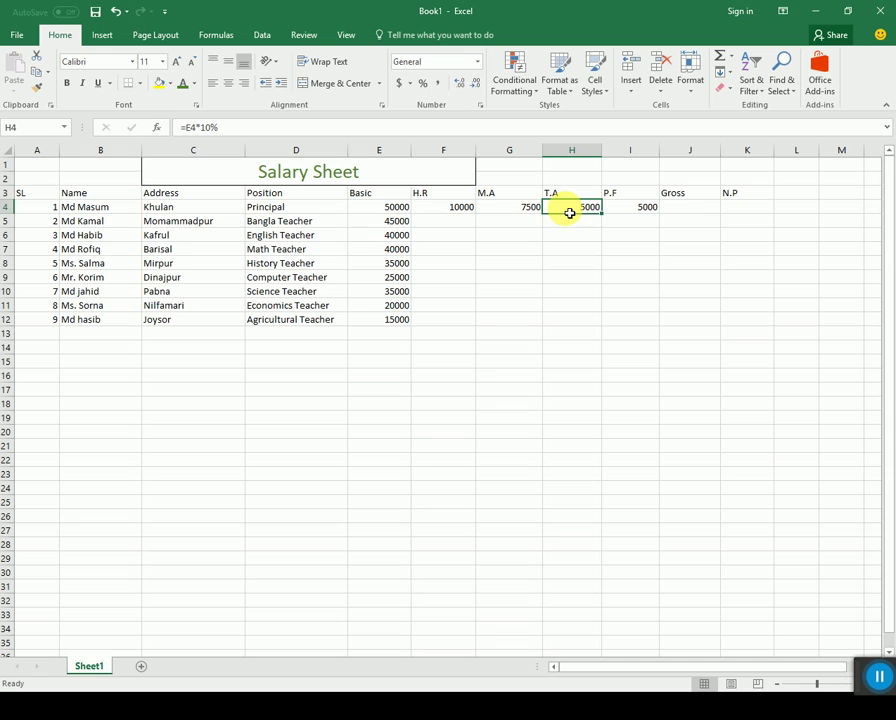
{"action": "left_click", "coordinate": [708, 211]}
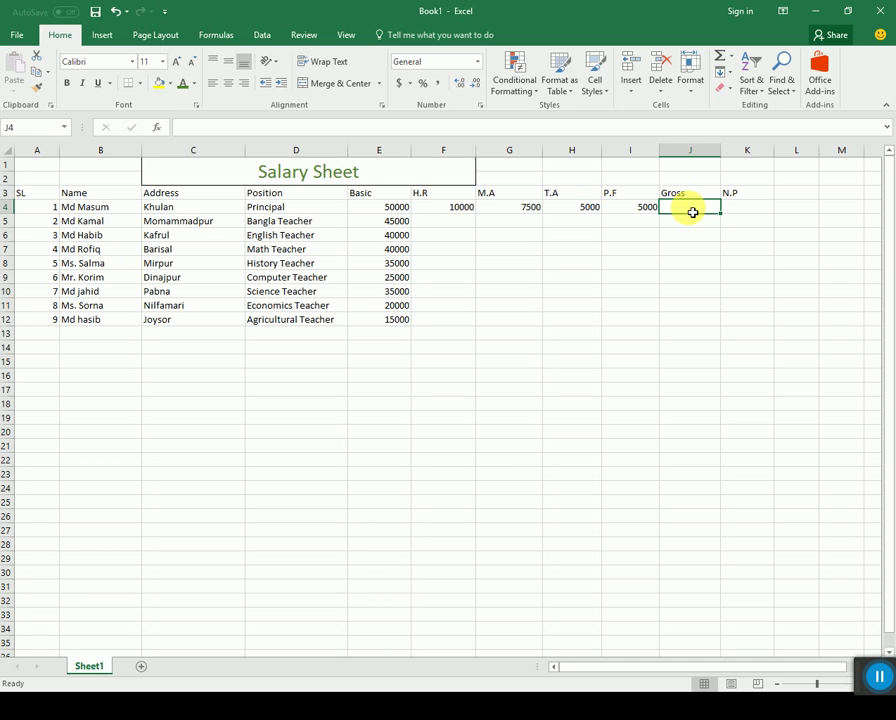
Step: Build =E4+F4+G4+H4 in J4 for a Gross of 72500
{"action": "type", "text": "="}
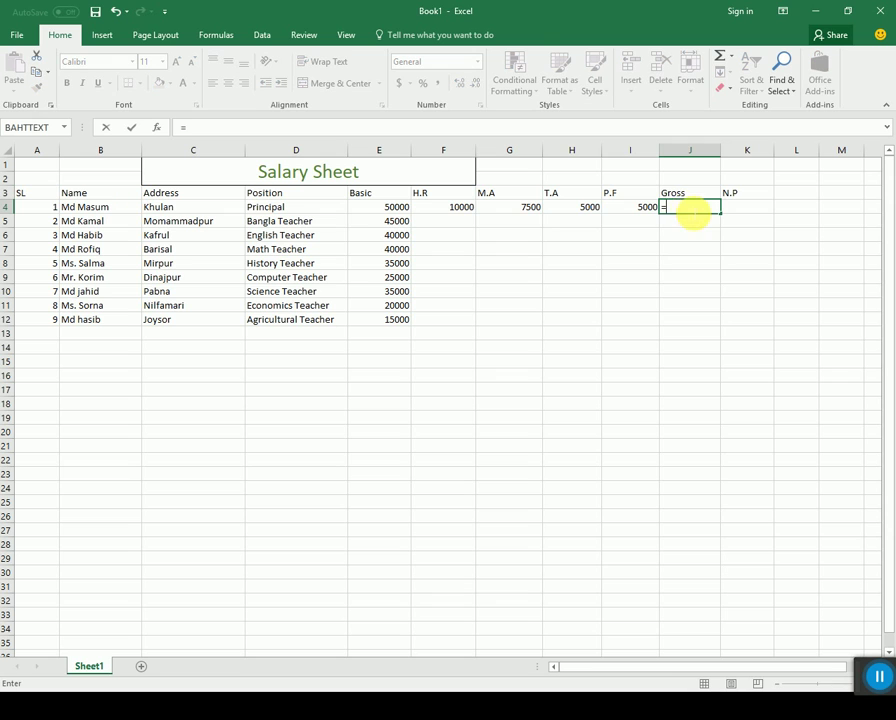
{"action": "left_click", "coordinate": [408, 211]}
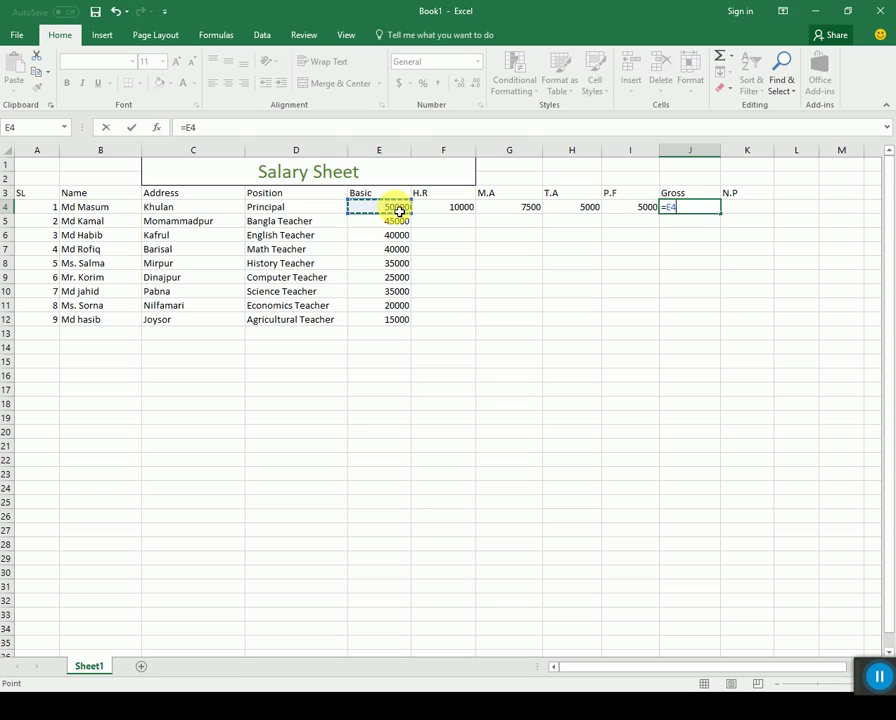
{"action": "type", "text": "+"}
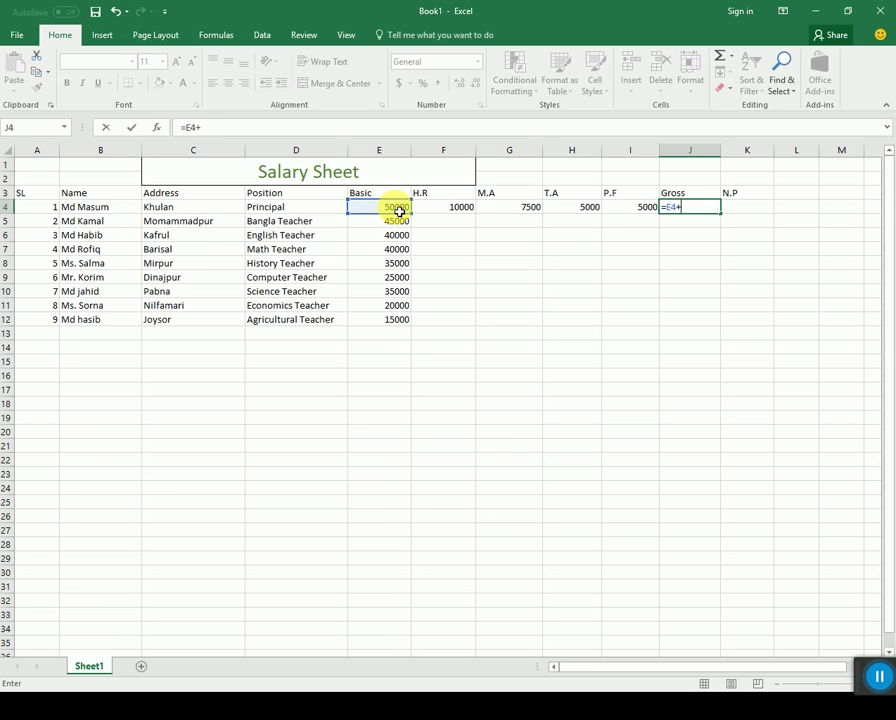
{"action": "left_click", "coordinate": [467, 213]}
{"action": "type", "text": "+"}
{"action": "left_click", "coordinate": [519, 213]}
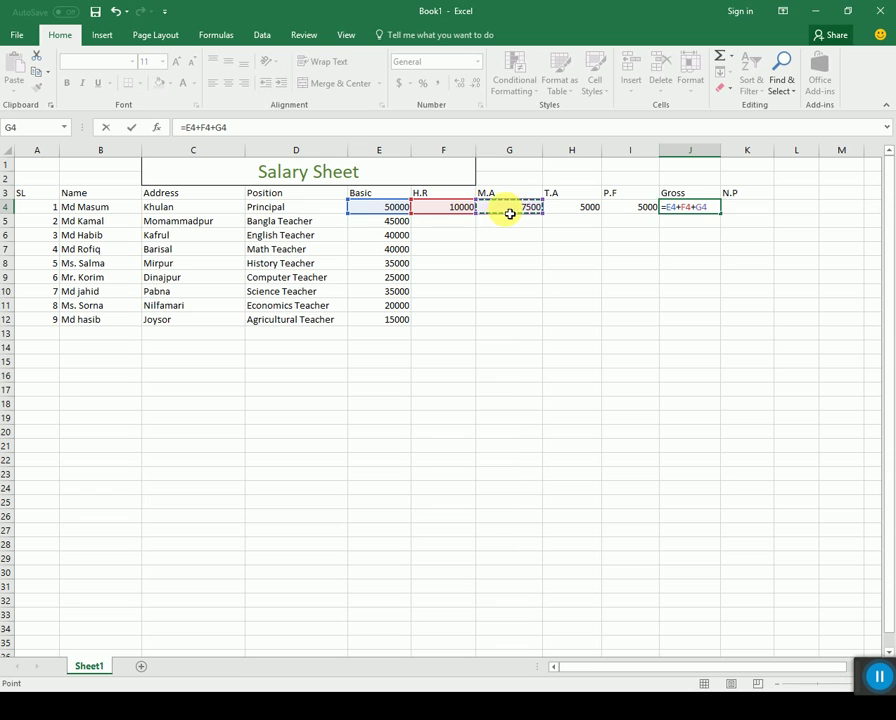
{"action": "type", "text": "+"}
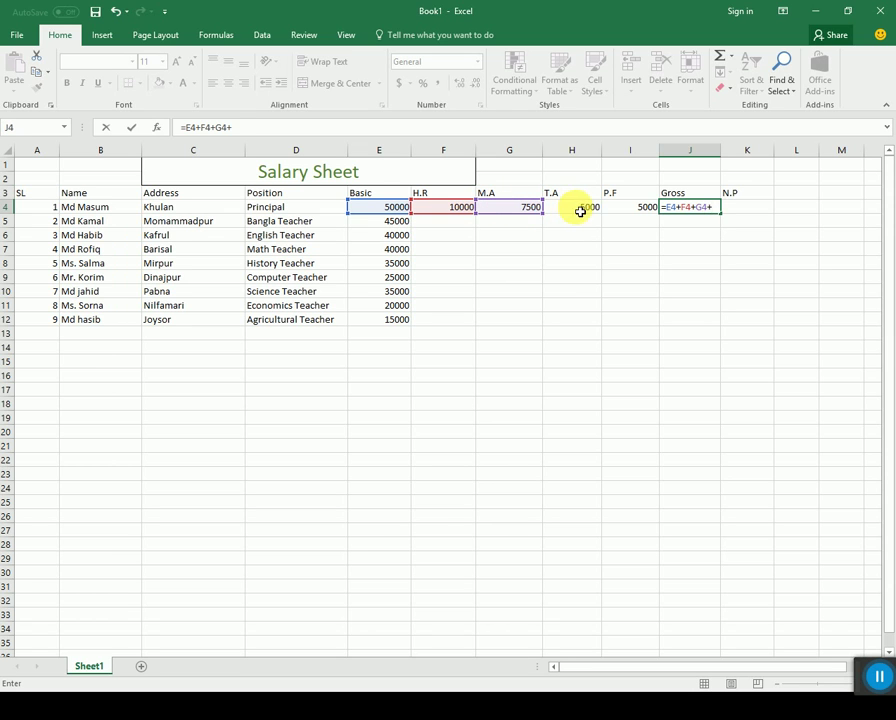
{"action": "left_click", "coordinate": [581, 211]}
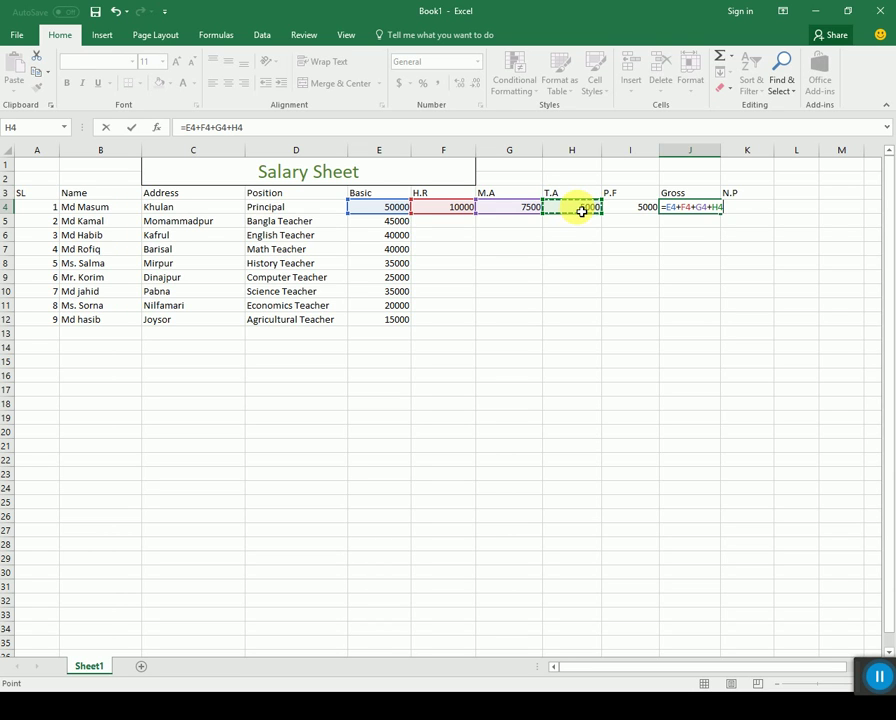
{"action": "key", "text": "Return"}
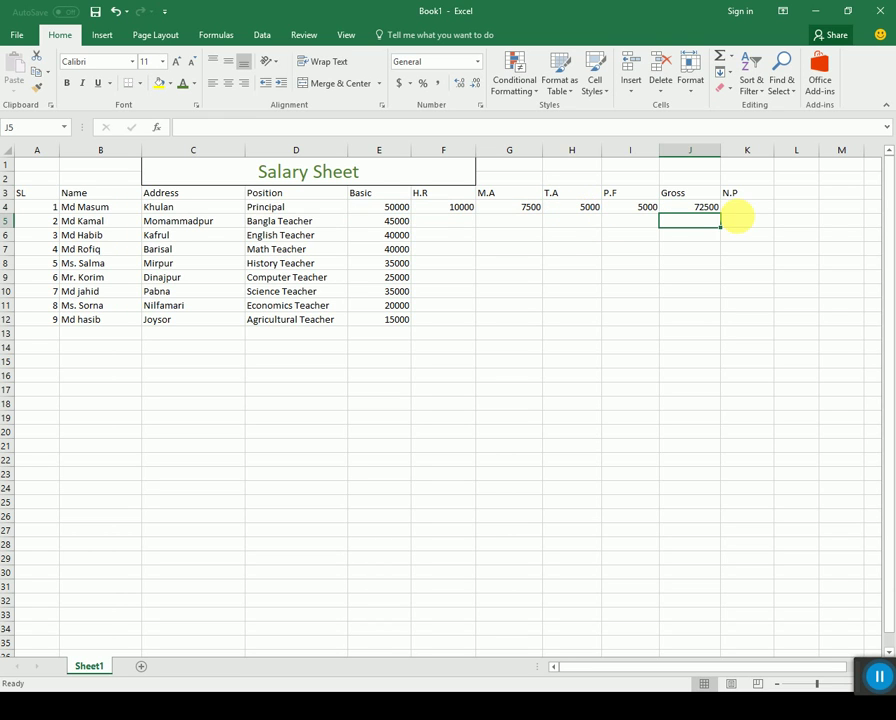
{"action": "left_click", "coordinate": [712, 209]}
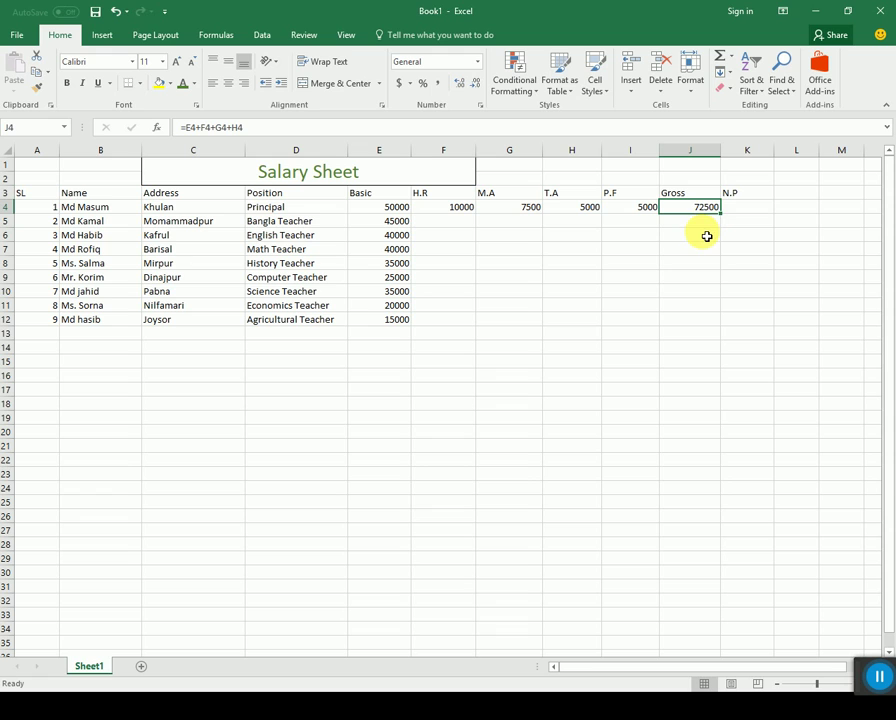
Step: Enter =J4-I4 in K4 so the first employee's net pay shows 67500
{"action": "left_click", "coordinate": [643, 212]}
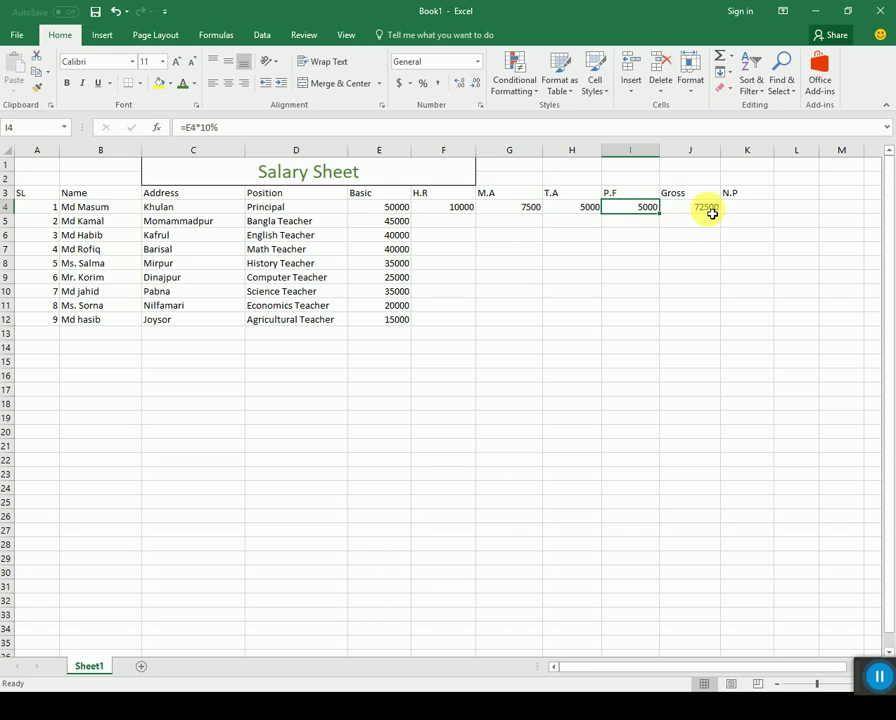
{"action": "left_click", "coordinate": [711, 211]}
{"action": "left_click", "coordinate": [640, 208]}
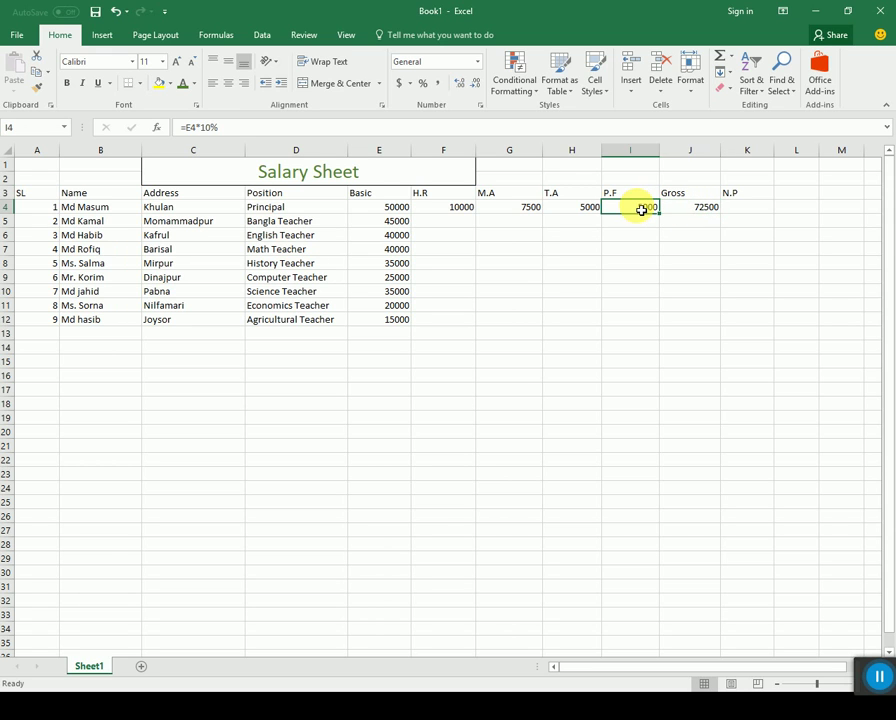
{"action": "left_click", "coordinate": [706, 208]}
{"action": "left_click", "coordinate": [747, 209]}
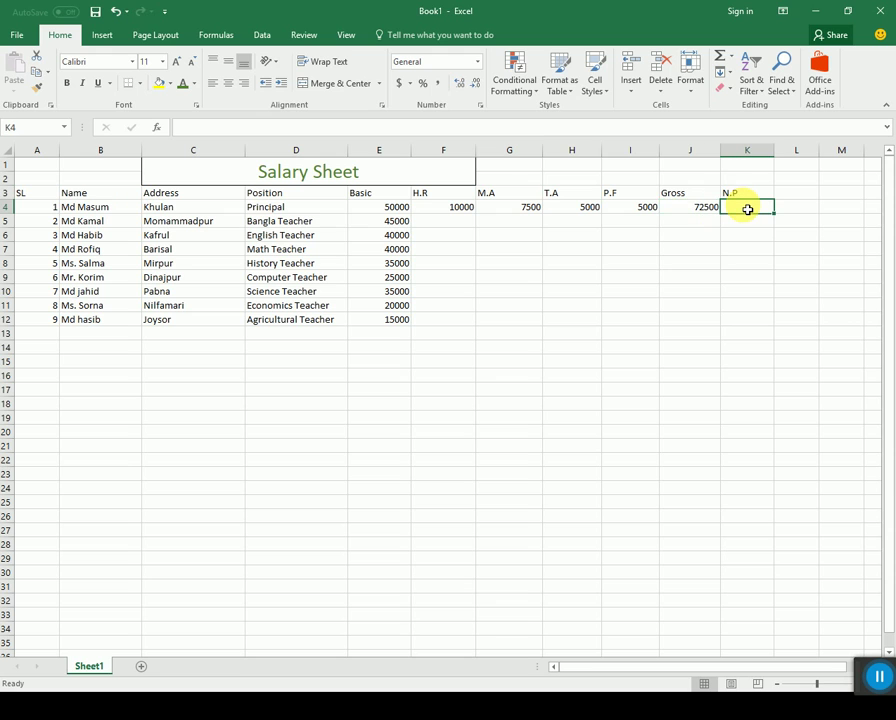
{"action": "type", "text": "="}
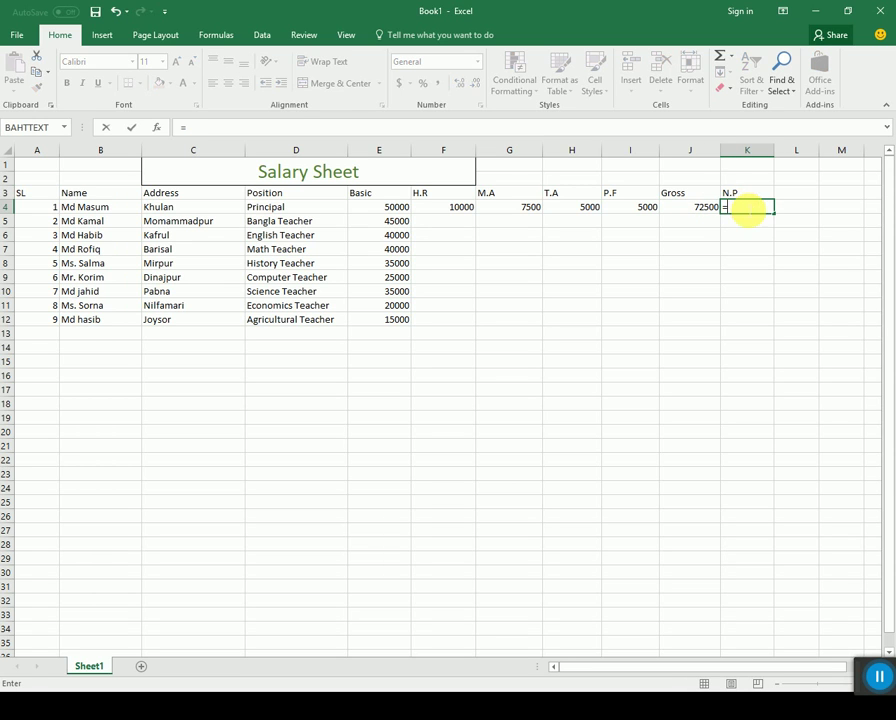
{"action": "left_click", "coordinate": [709, 208]}
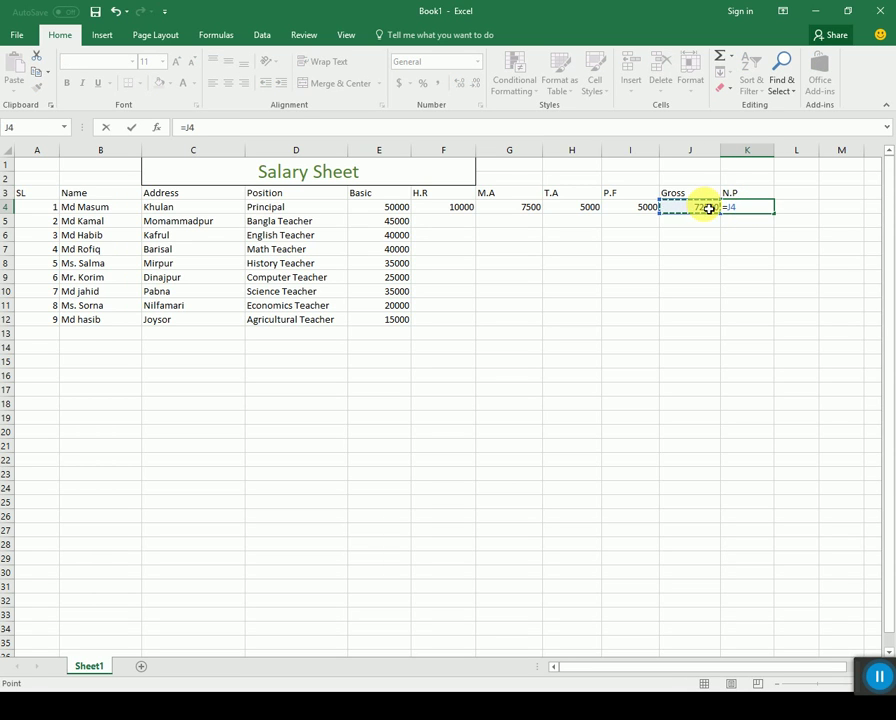
{"action": "type", "text": "-"}
{"action": "left_click", "coordinate": [644, 210]}
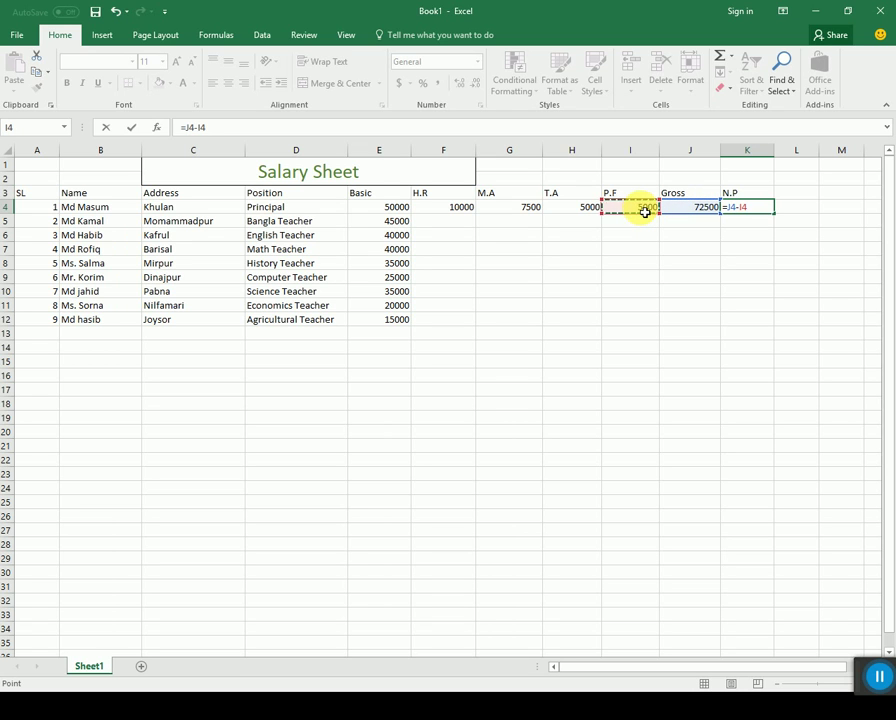
{"action": "key", "text": "Return"}
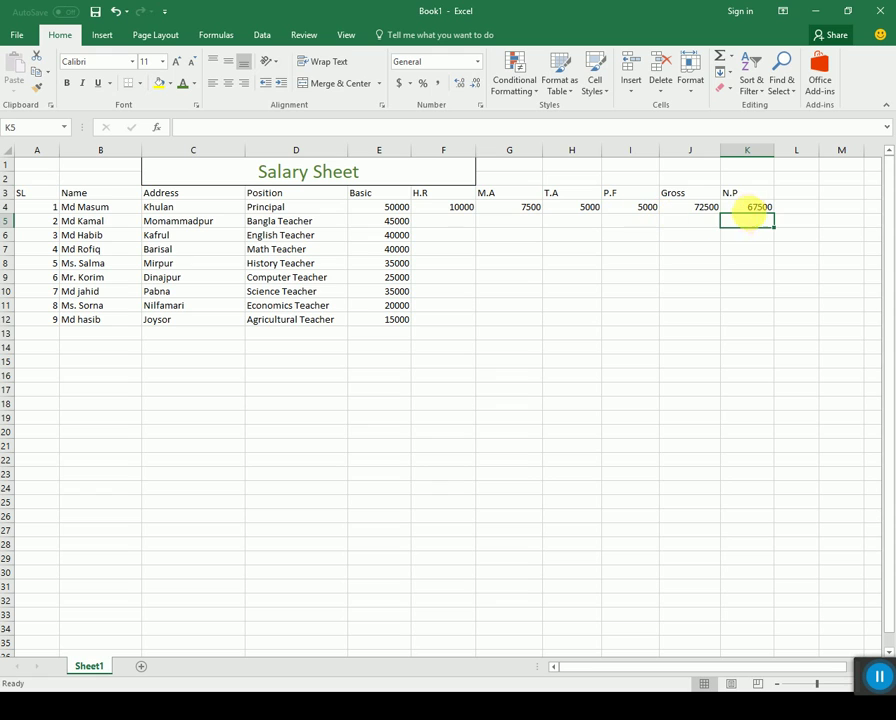
{"action": "left_click", "coordinate": [755, 211]}
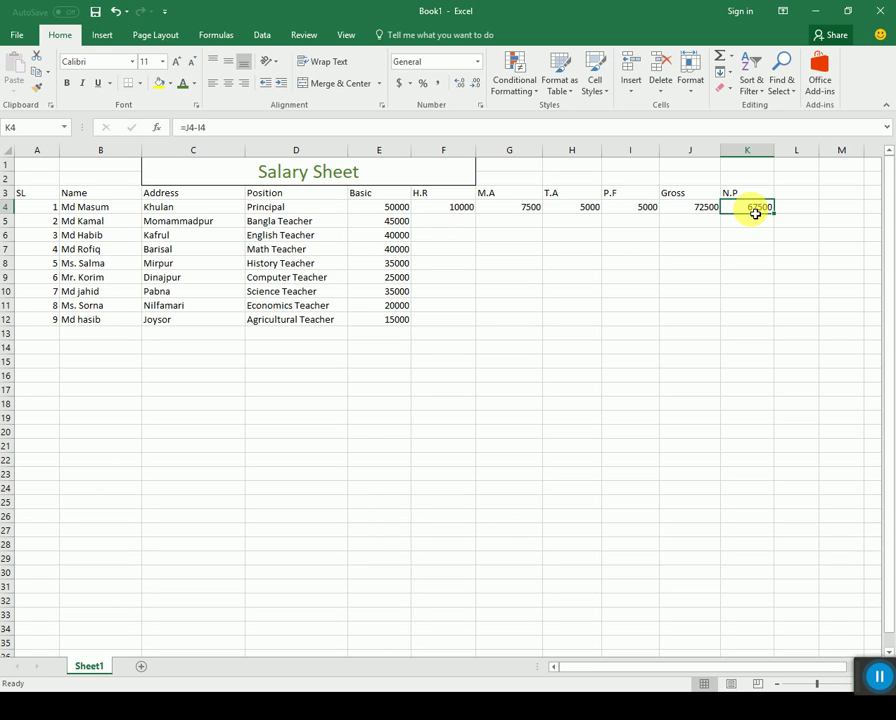
{"action": "left_click", "coordinate": [453, 213]}
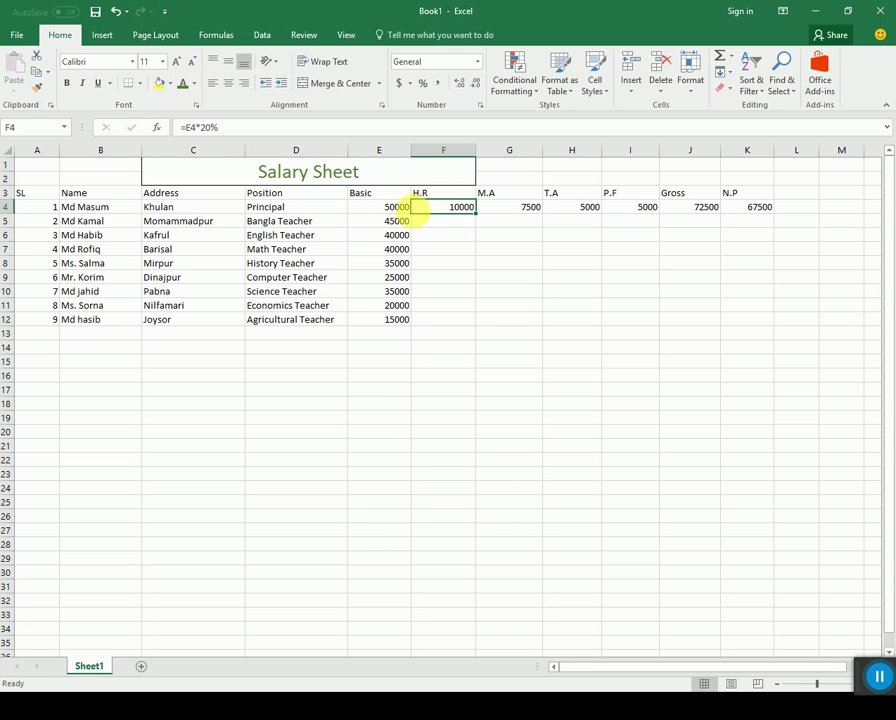
{"action": "left_click", "coordinate": [531, 211]}
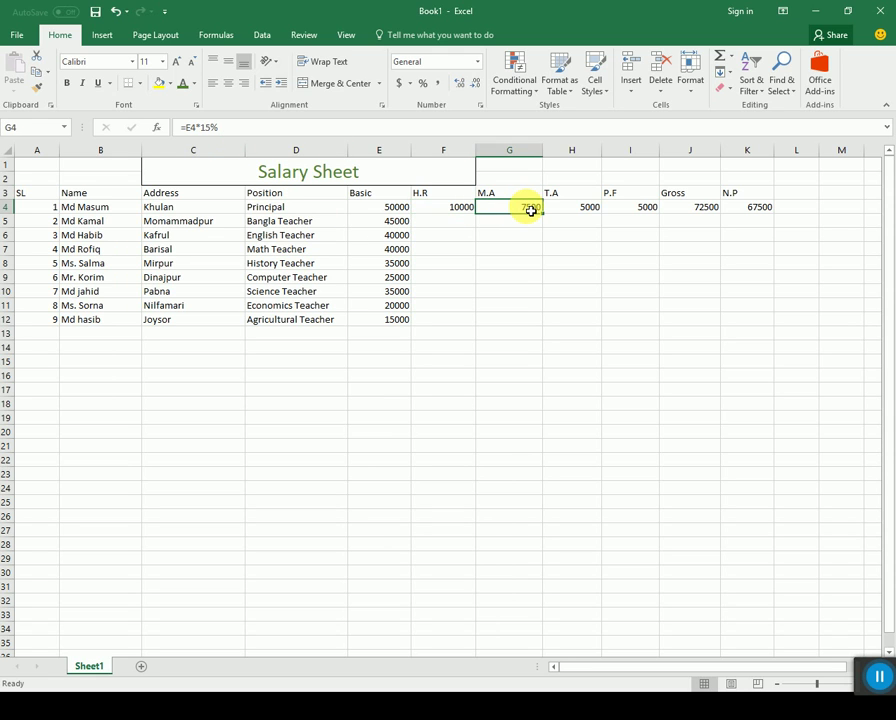
{"action": "left_click", "coordinate": [460, 211]}
{"action": "left_click", "coordinate": [532, 210]}
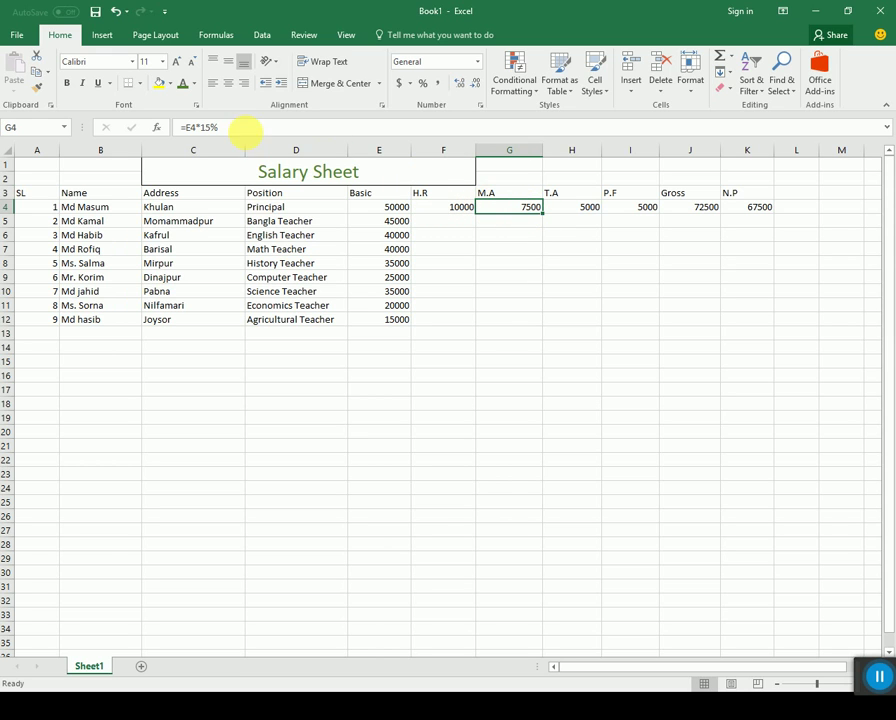
{"action": "left_click", "coordinate": [594, 212]}
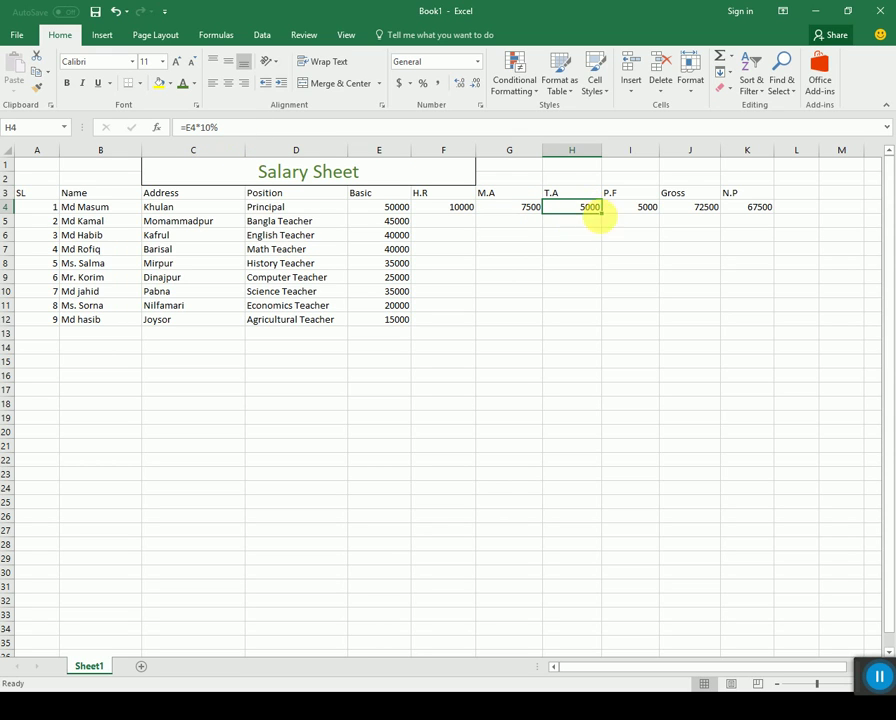
{"action": "left_click", "coordinate": [634, 215]}
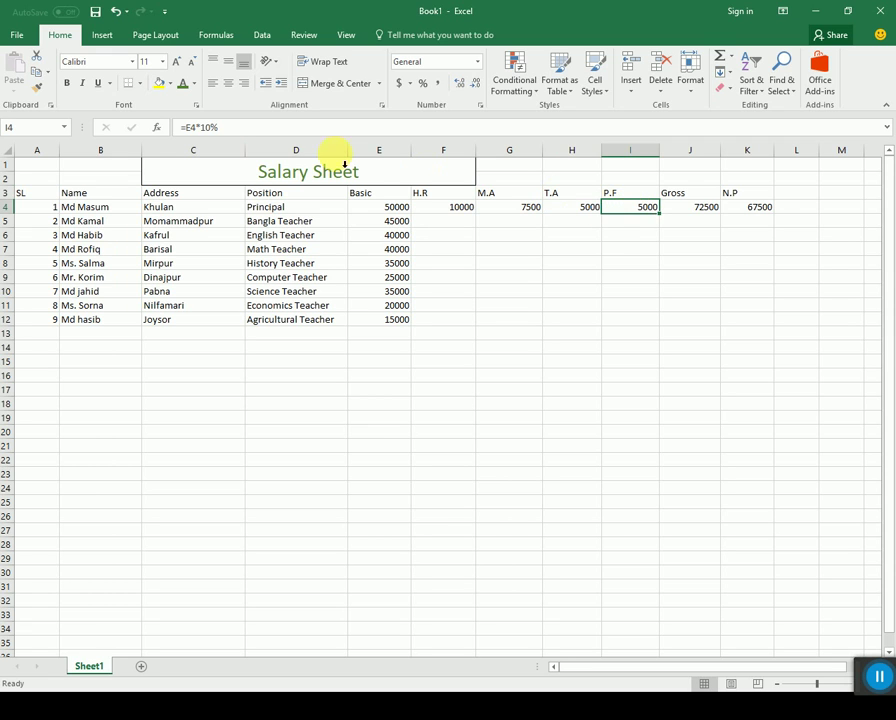
{"action": "left_click", "coordinate": [707, 214]}
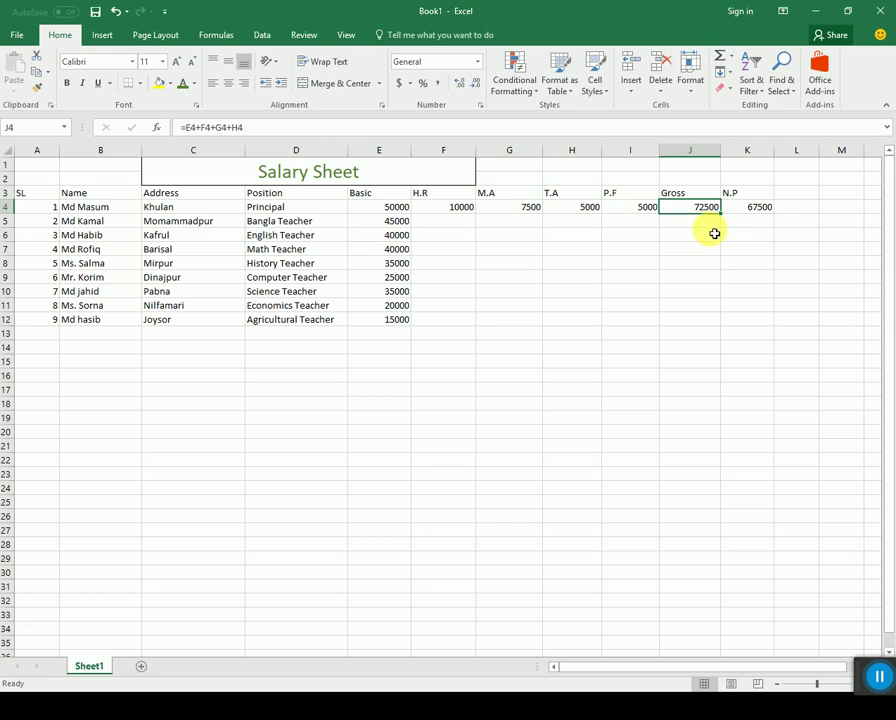
{"action": "left_click", "coordinate": [753, 212]}
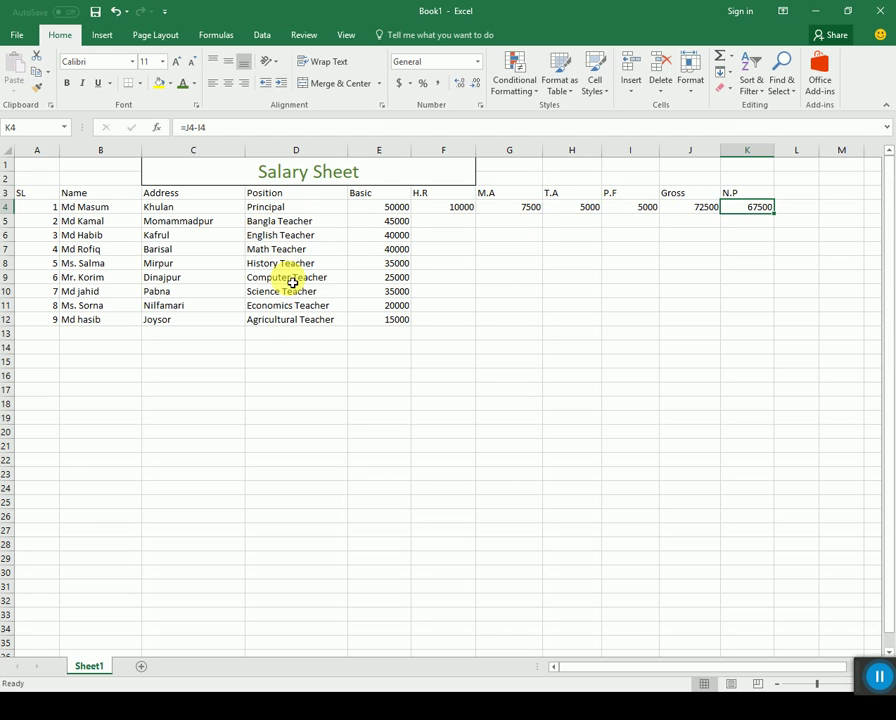
{"action": "left_click", "coordinate": [393, 223]}
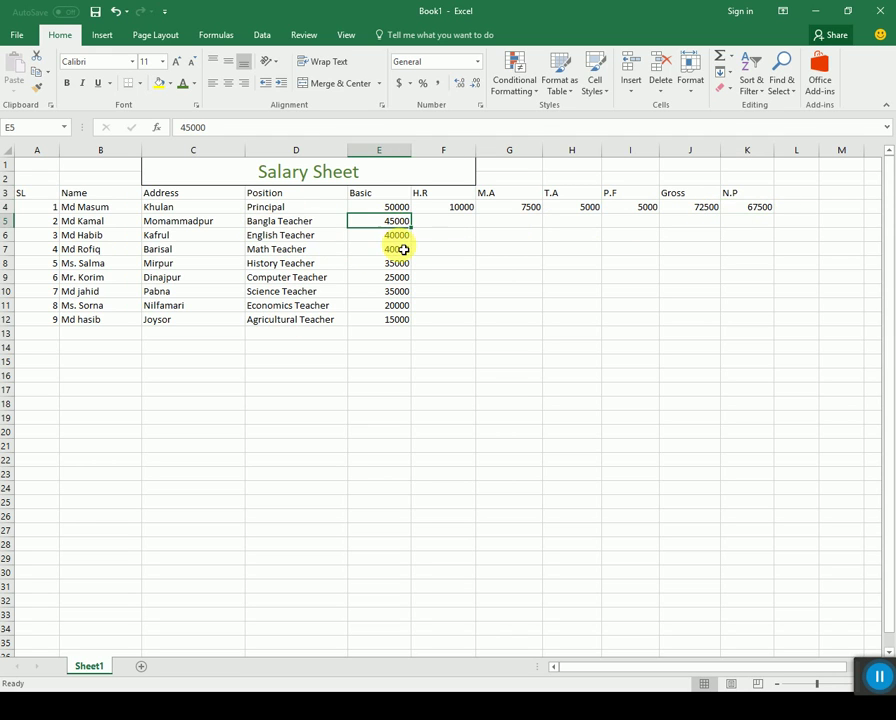
{"action": "left_click", "coordinate": [400, 235]}
{"action": "left_click", "coordinate": [400, 263]}
{"action": "left_click", "coordinate": [403, 292]}
{"action": "left_click", "coordinate": [401, 305]}
{"action": "left_click", "coordinate": [403, 319]}
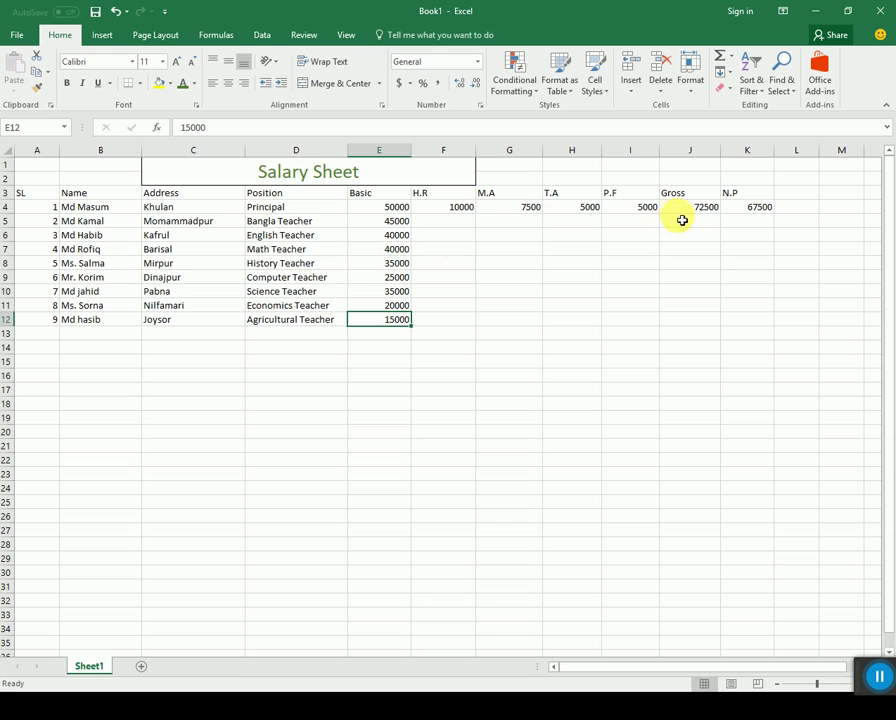
{"action": "left_click", "coordinate": [430, 210]}
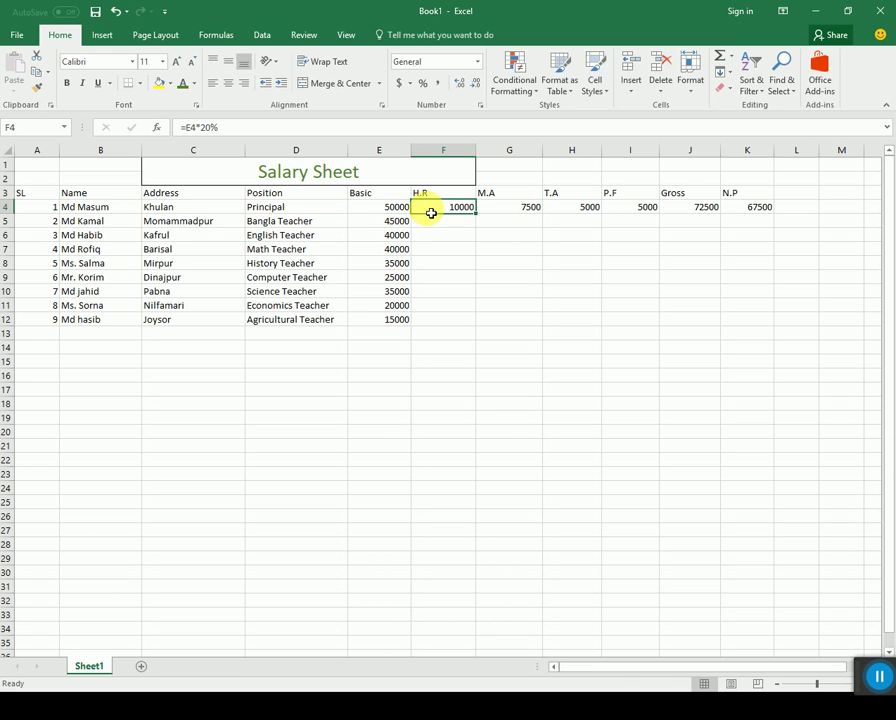
Step: Fill the F4:K4 formulas down through row 12, ending with a net pay of 20250
{"action": "left_click_drag", "start_coordinate": [476, 213], "coordinate": [762, 222]}
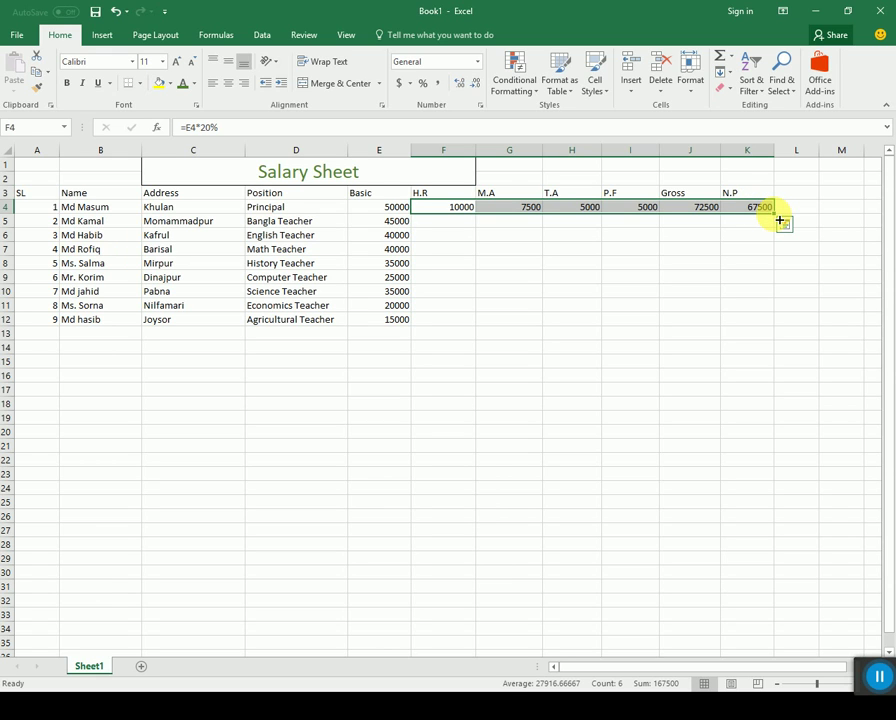
{"action": "left_click_drag", "start_coordinate": [780, 220], "coordinate": [794, 330]}
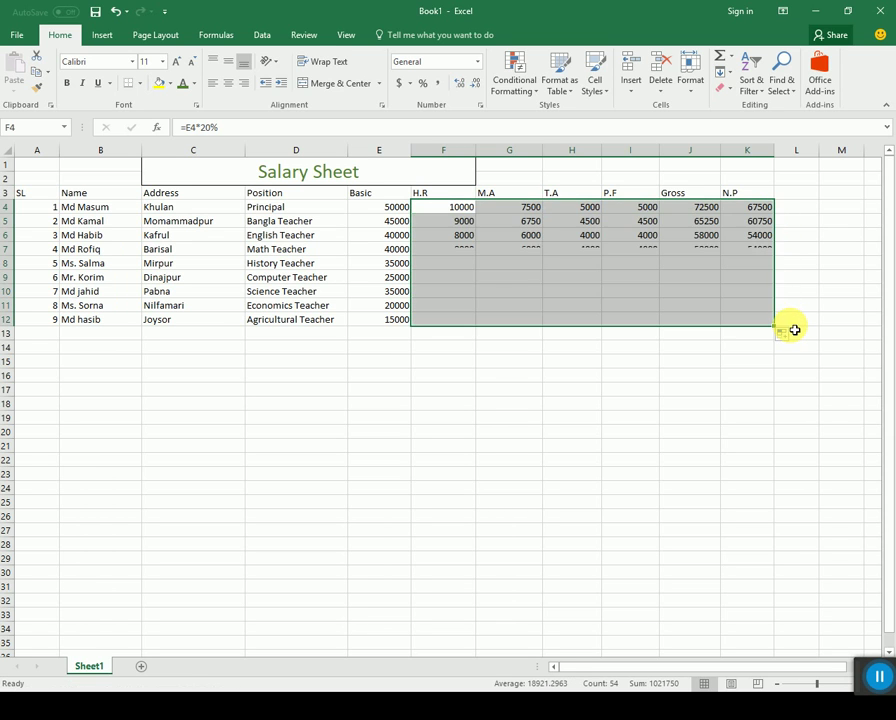
{"action": "left_click", "coordinate": [814, 277]}
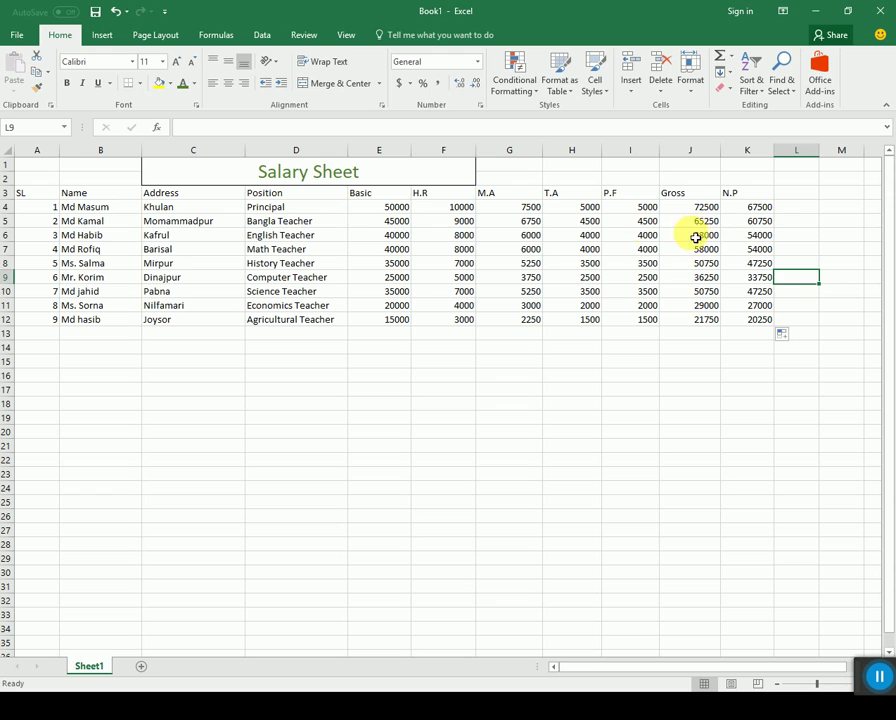
{"action": "left_click", "coordinate": [471, 226]}
{"action": "left_click", "coordinate": [534, 226]}
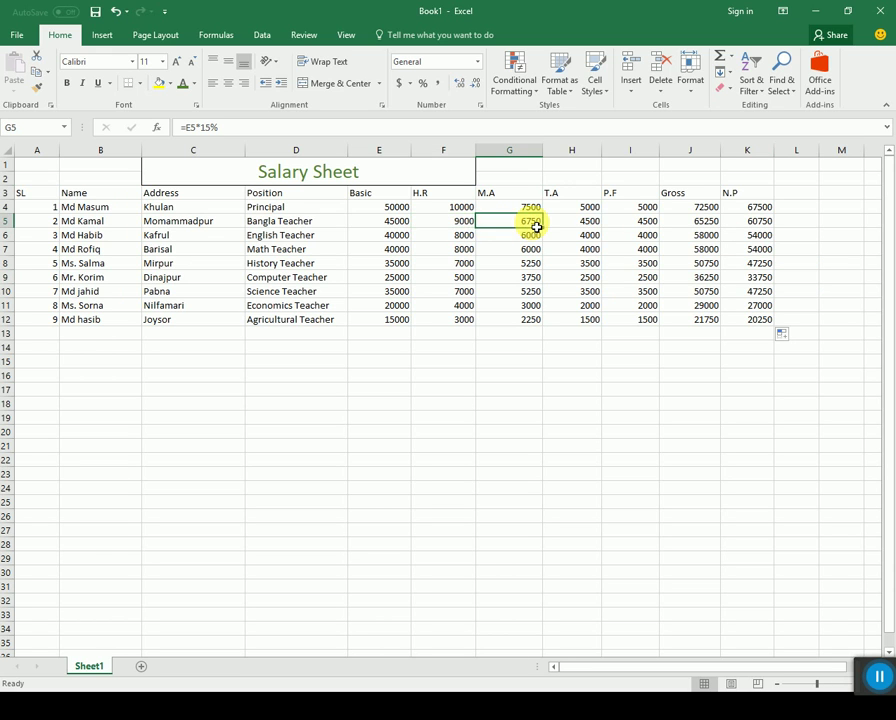
{"action": "left_click", "coordinate": [470, 222]}
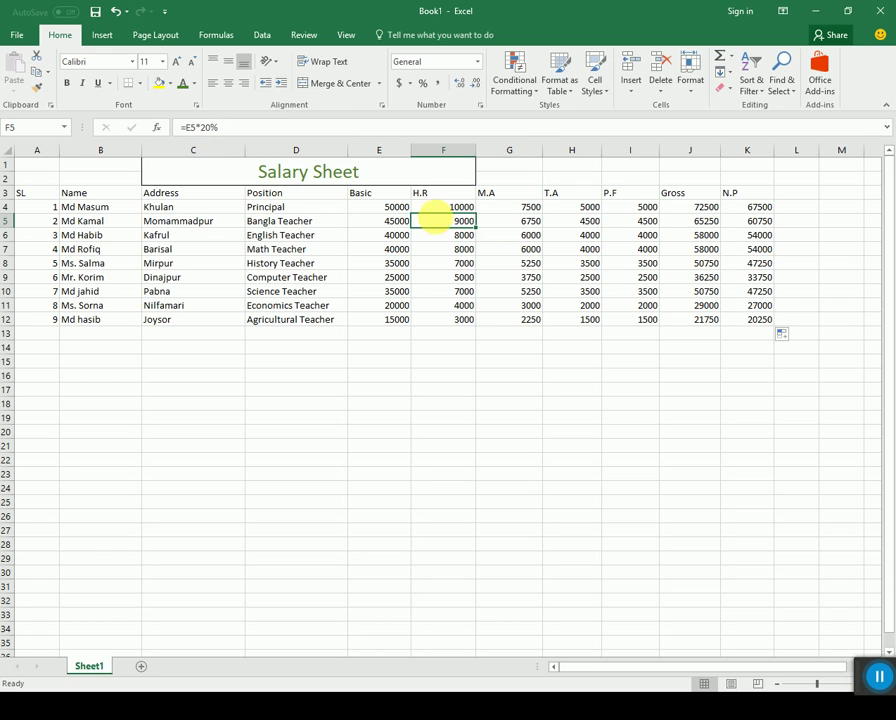
{"action": "left_click", "coordinate": [464, 237]}
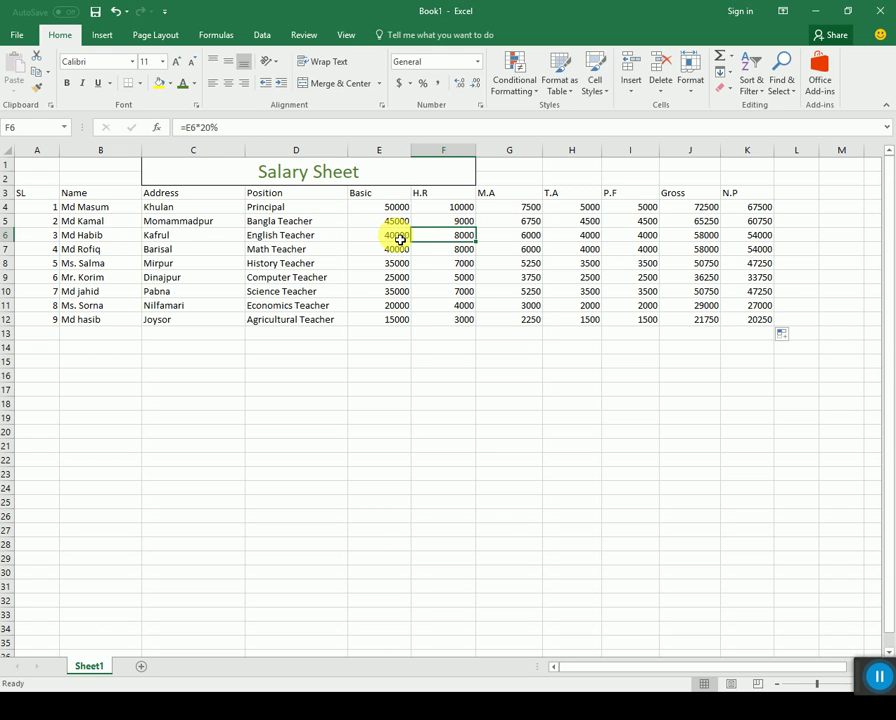
{"action": "left_click", "coordinate": [463, 320]}
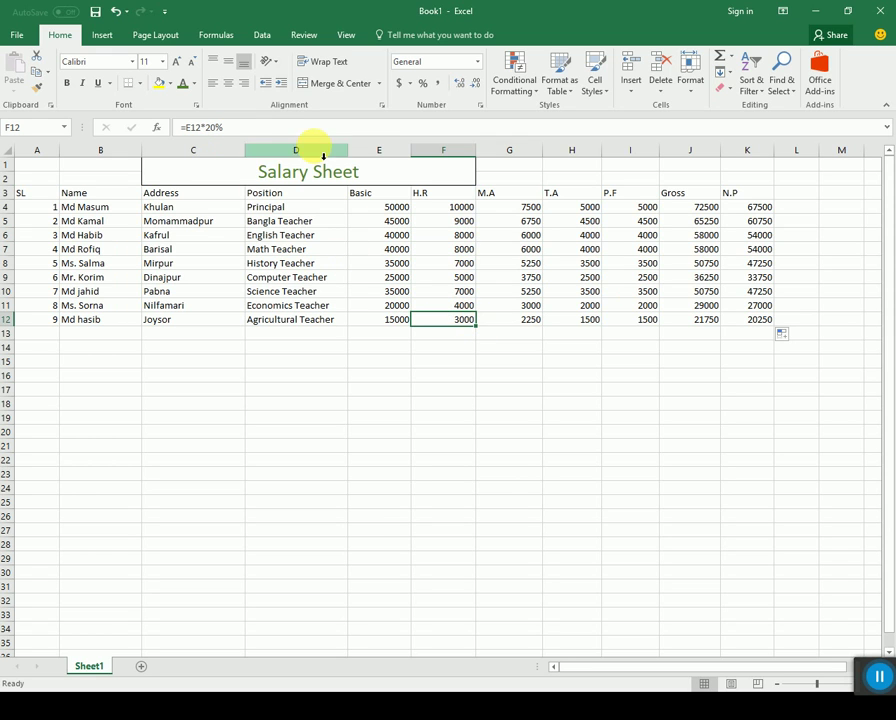
{"action": "left_click", "coordinate": [760, 307]}
{"action": "left_click", "coordinate": [760, 322]}
{"action": "left_click", "coordinate": [762, 209]}
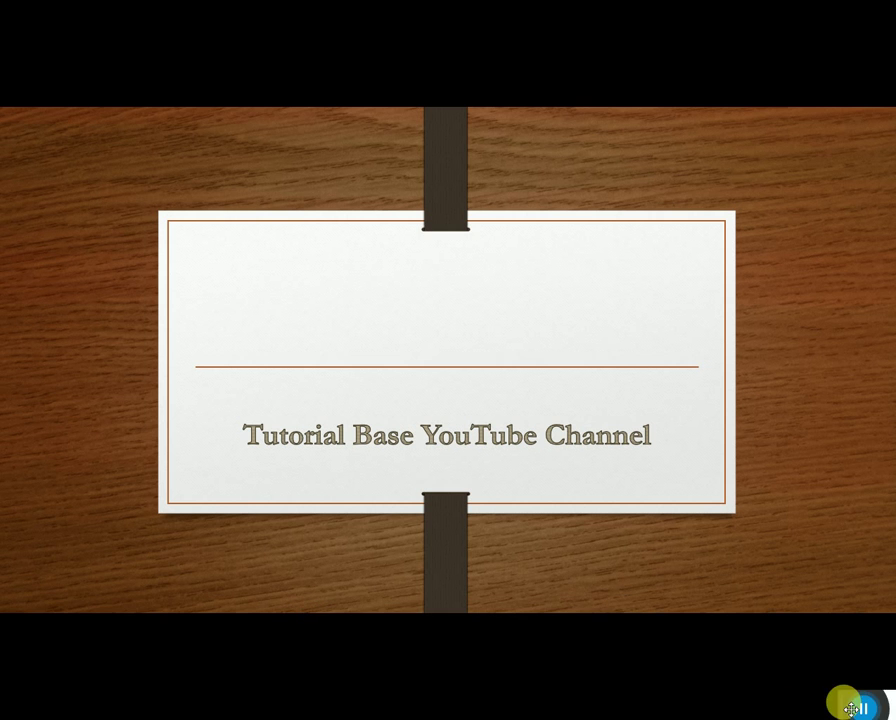
Step: Advance the slideshow to the IT Education BD 'DAZZLING FOR FUTURE' channel slide
{"action": "left_click", "coordinate": [728, 401]}
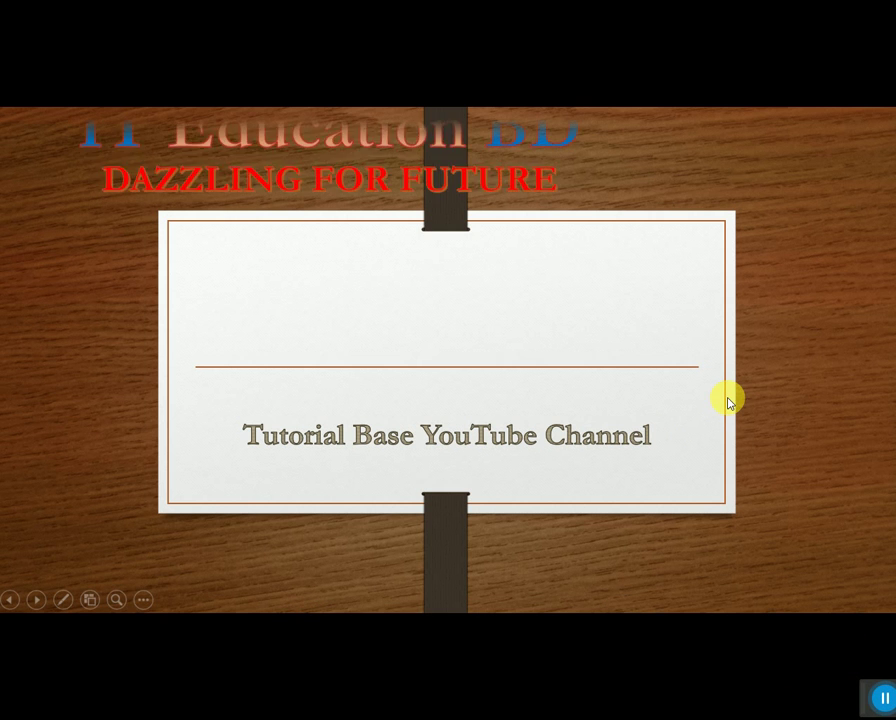